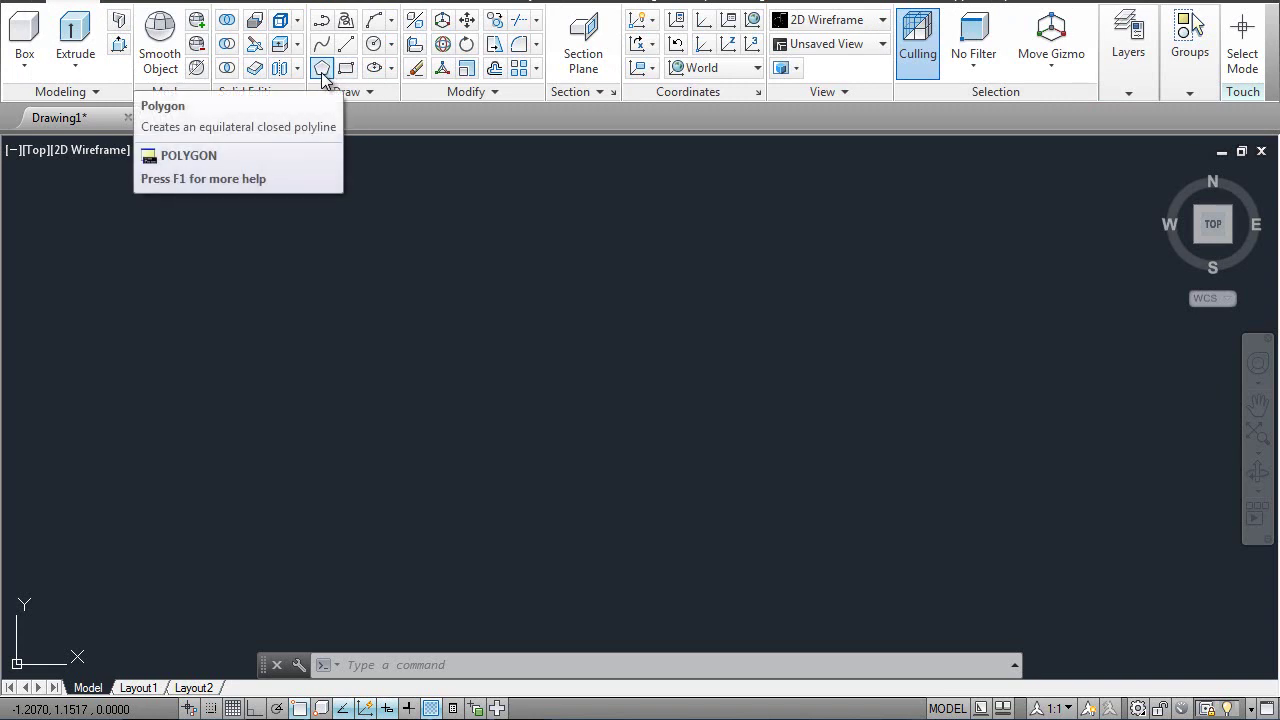
Step: Draw a six-sided polygon inscribed in a circle of radius 0.375
click(321, 68)
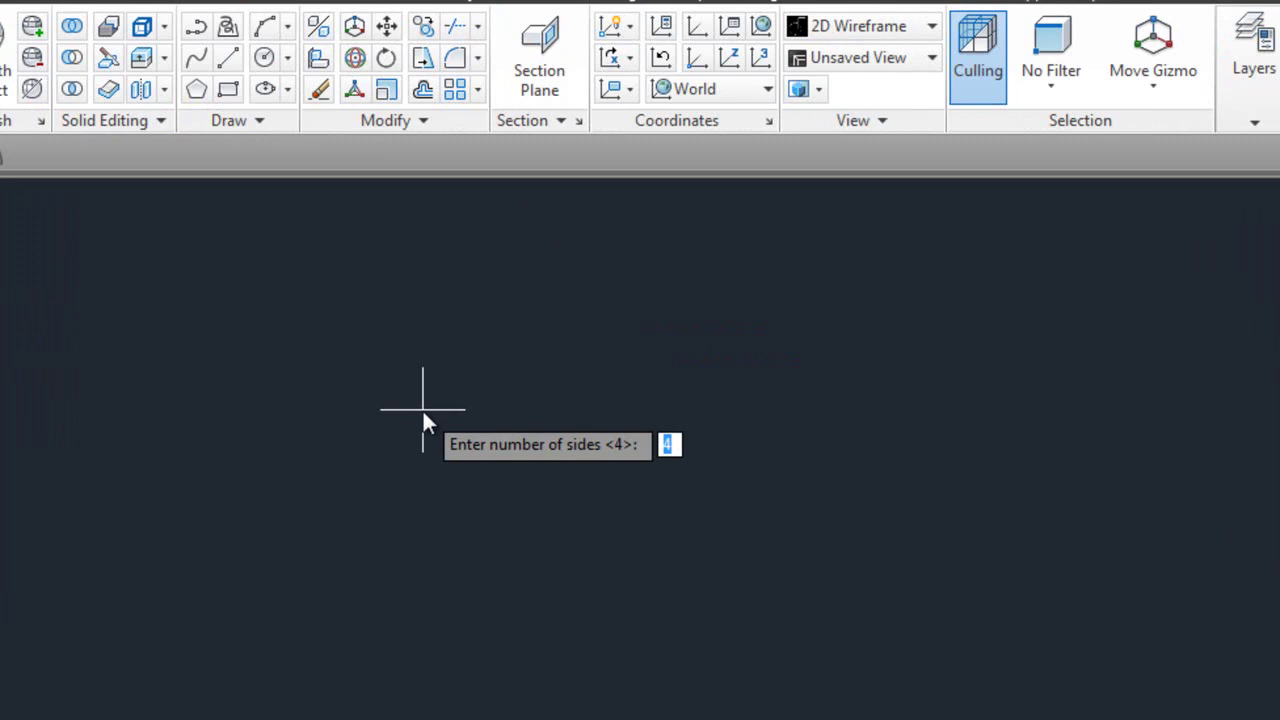
key(Return)
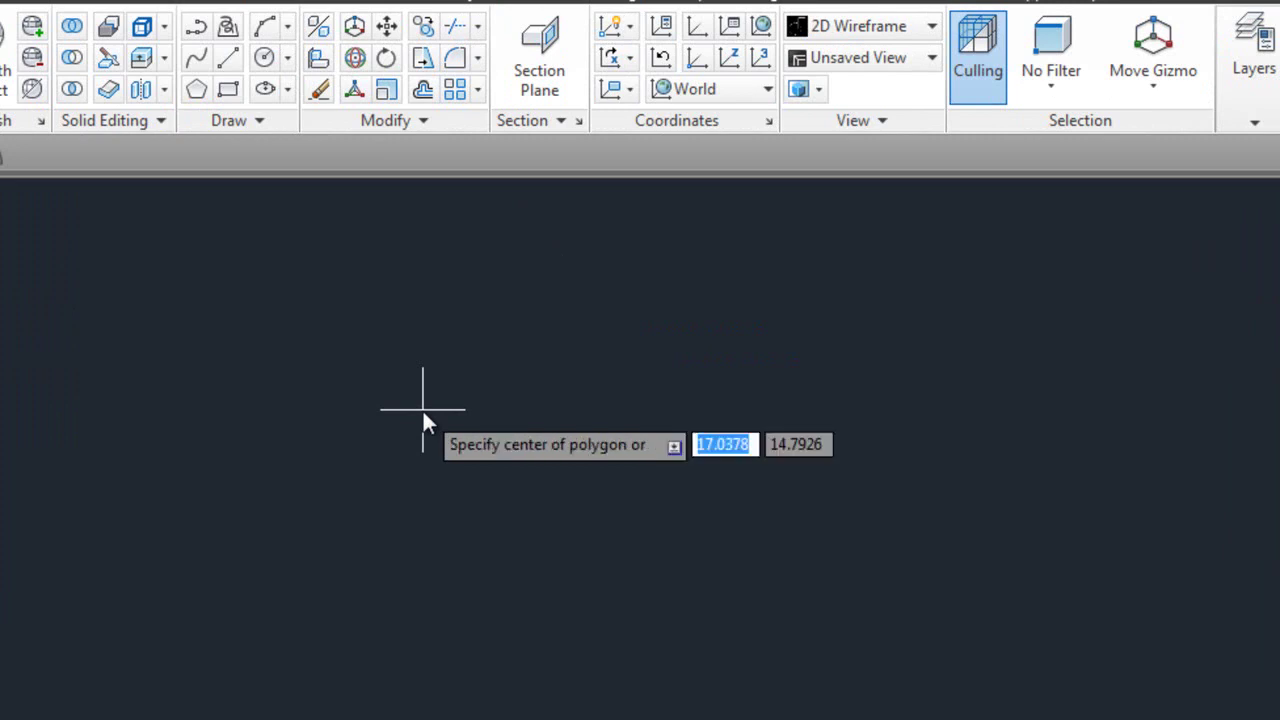
click(494, 520)
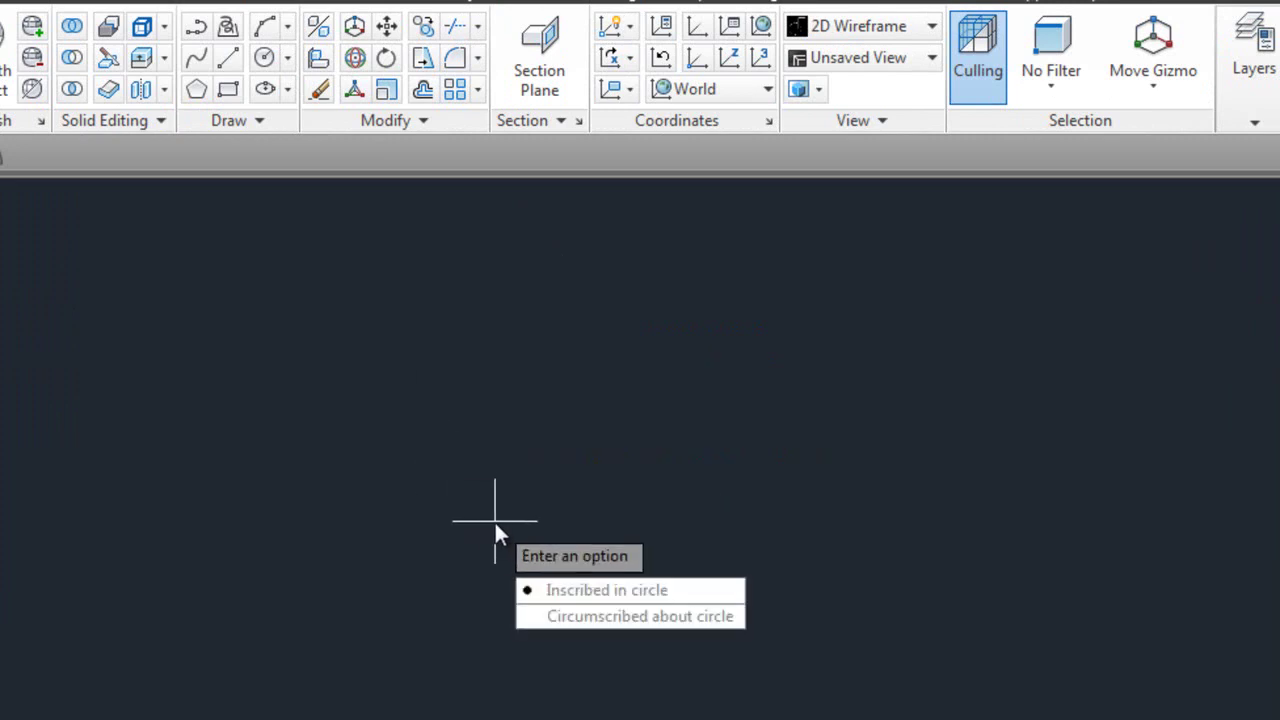
click(569, 590)
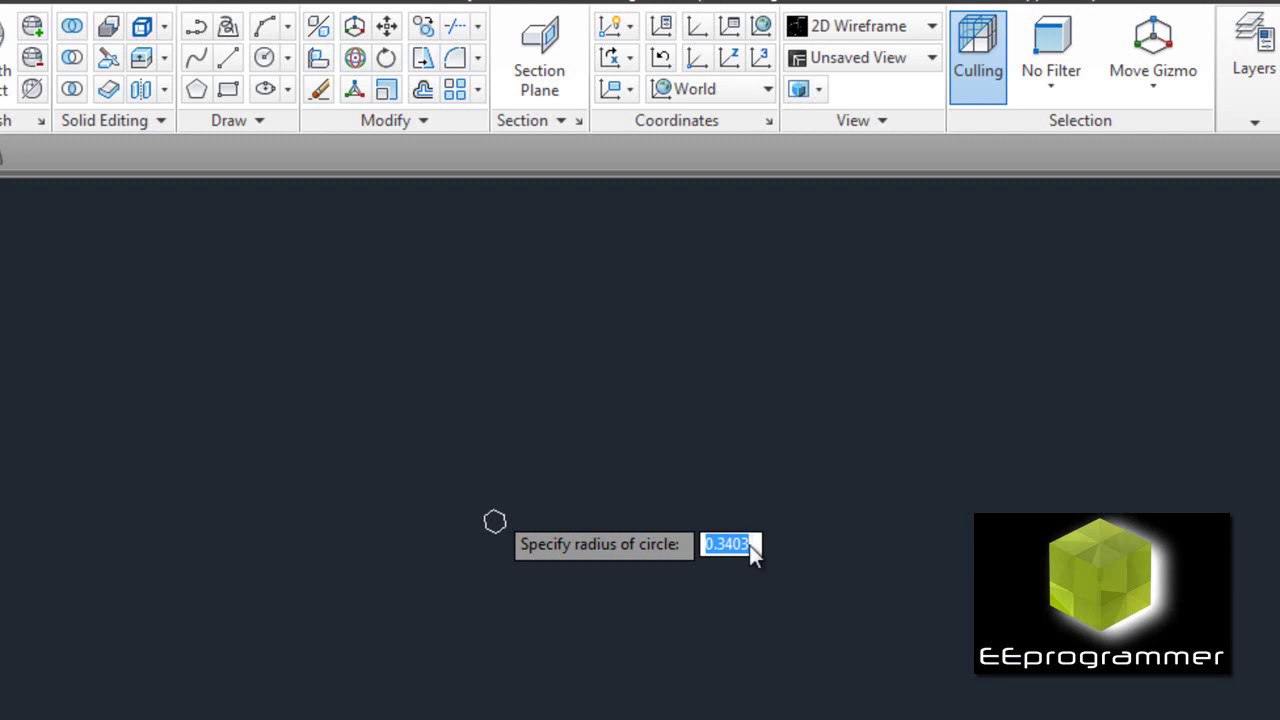
text(.375)
key(Return)
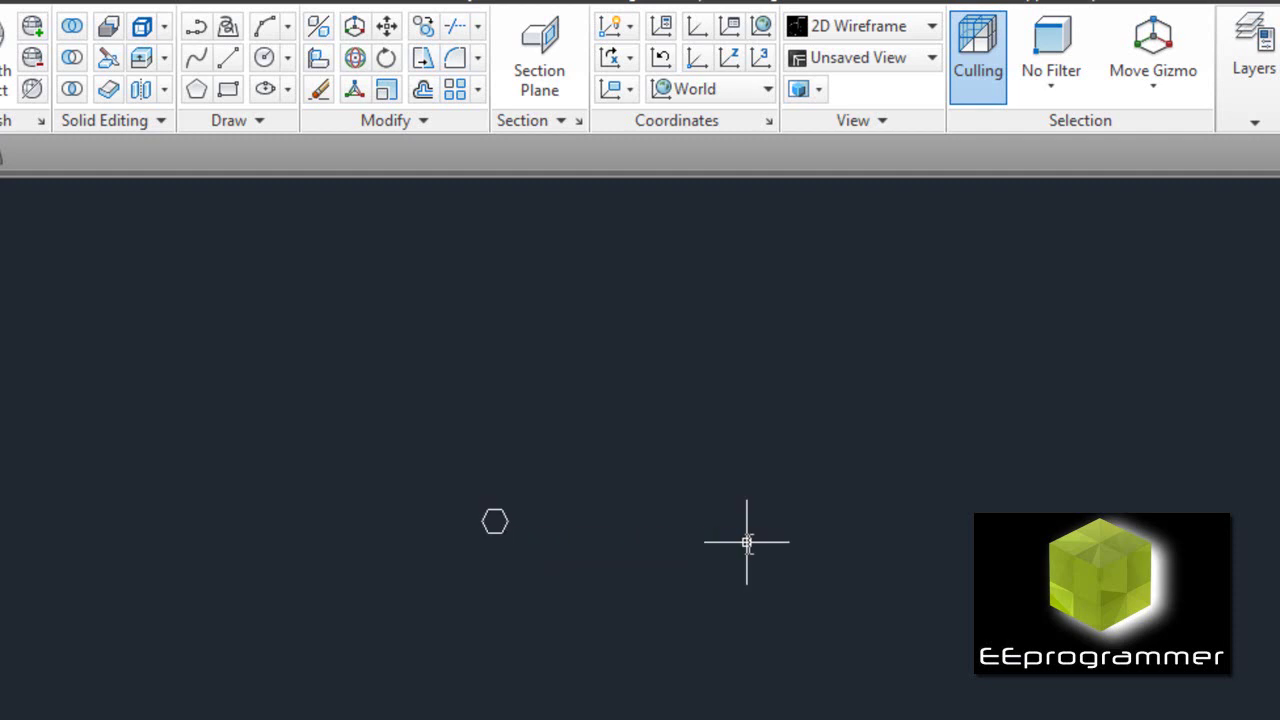
scroll(593, 511, up, 5)
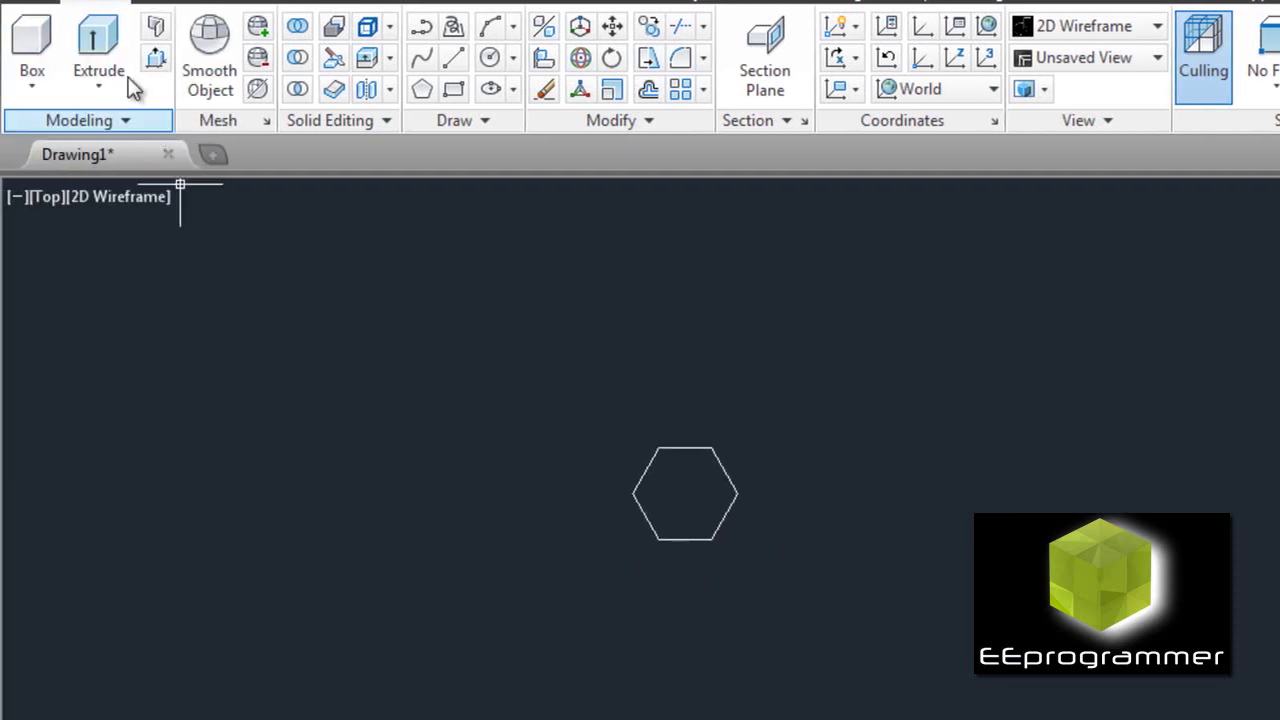
Step: Tilt into a 3D view and extrude the hexagon 0.2 units into a prism
click(100, 45)
shift+middle_drag(630, 548, 398, 250)
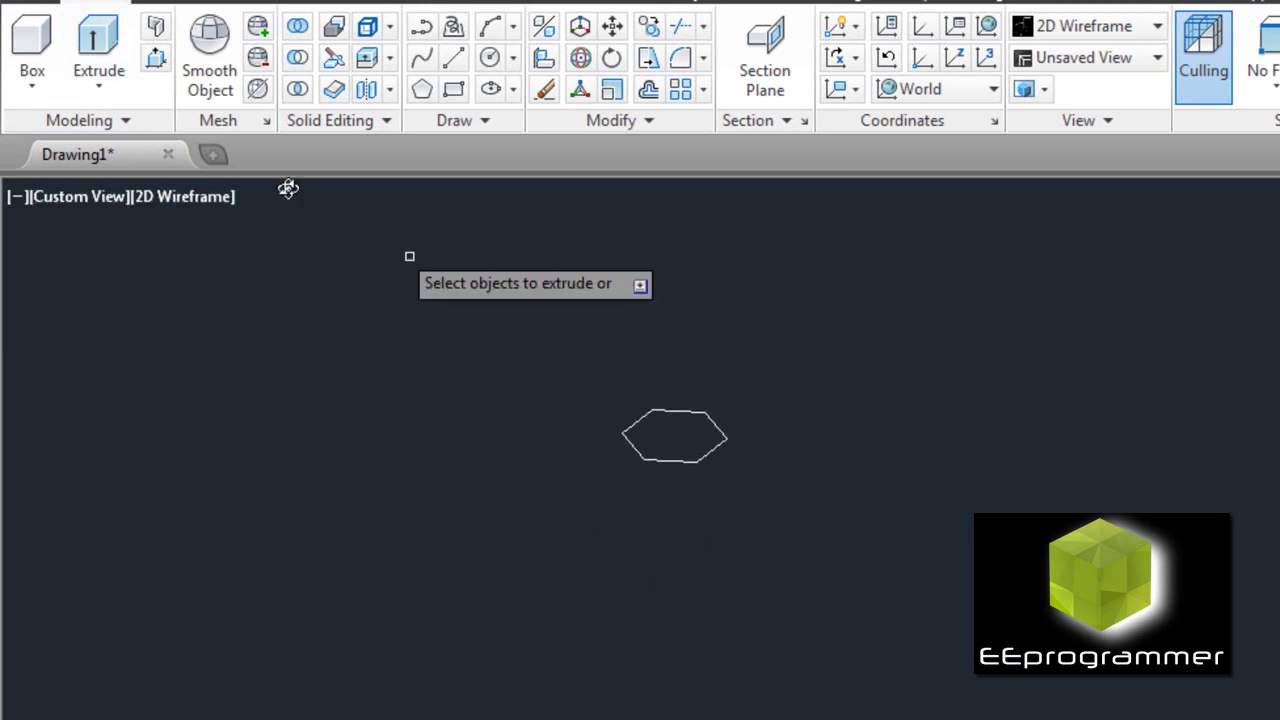
click(112, 48)
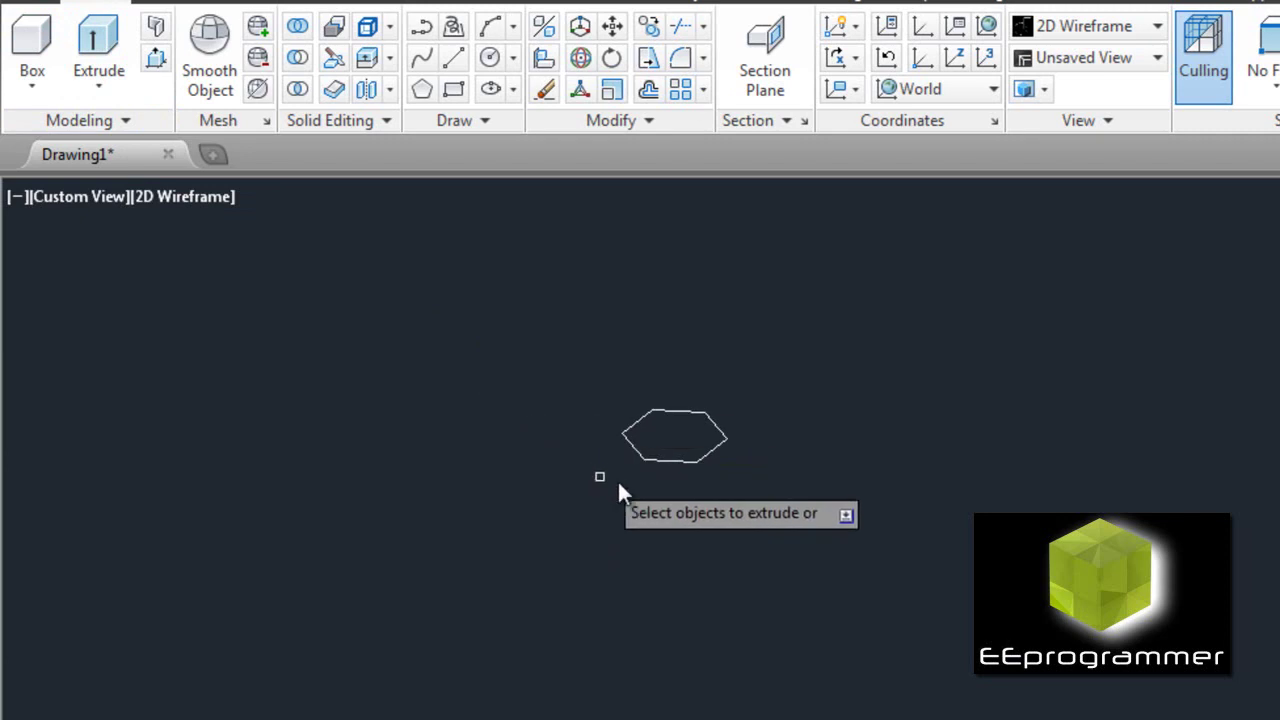
click(658, 460)
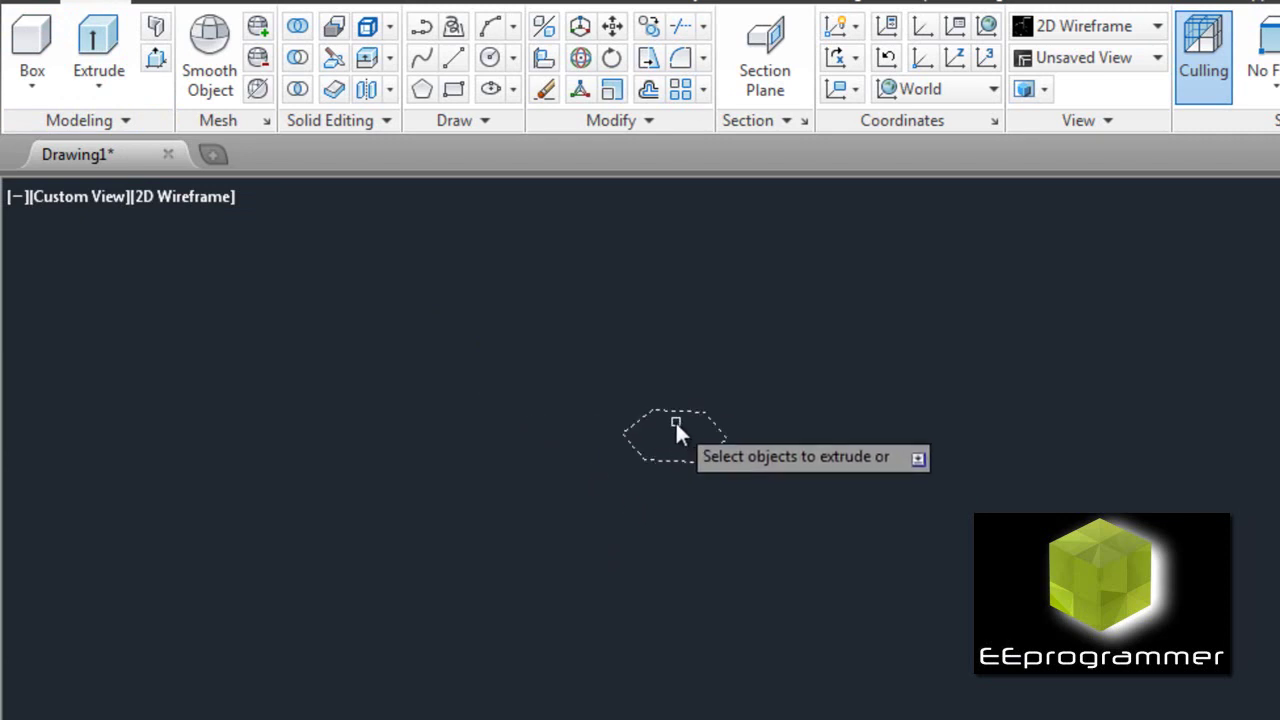
key(Return)
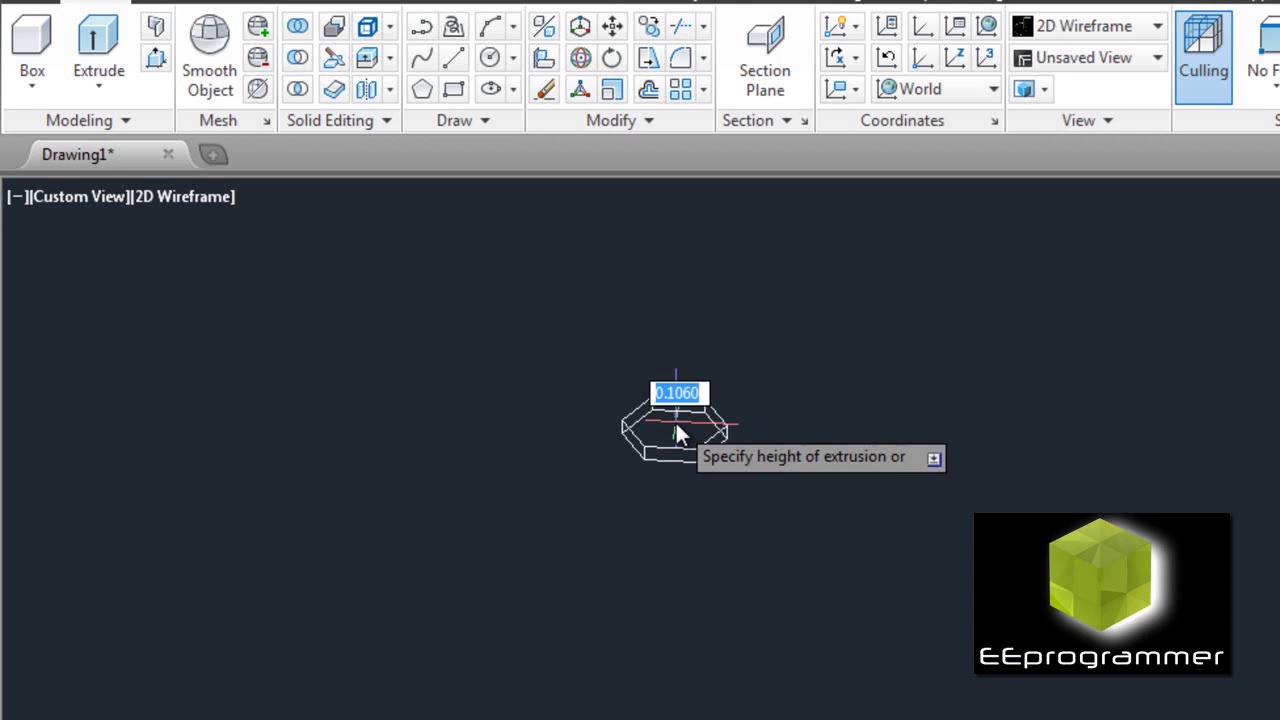
key(Return)
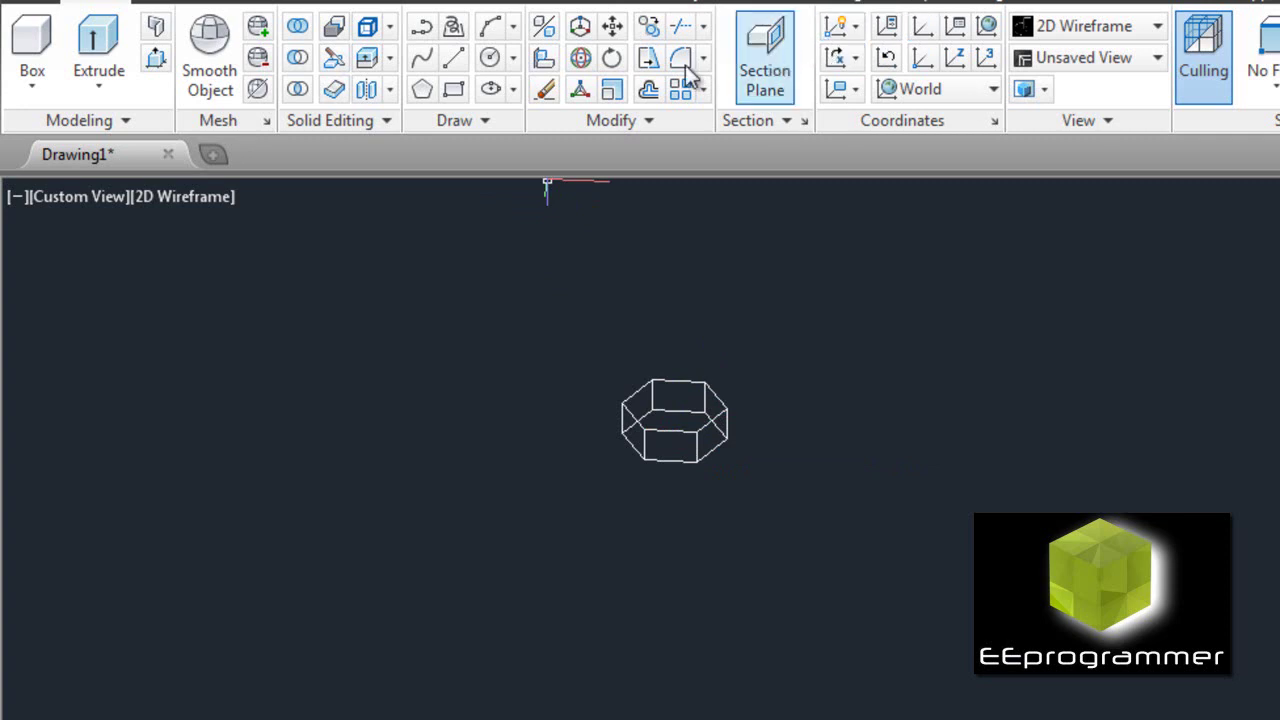
Step: Switch the viewport to the Realistic visual style and orbit around the prism
click(222, 200)
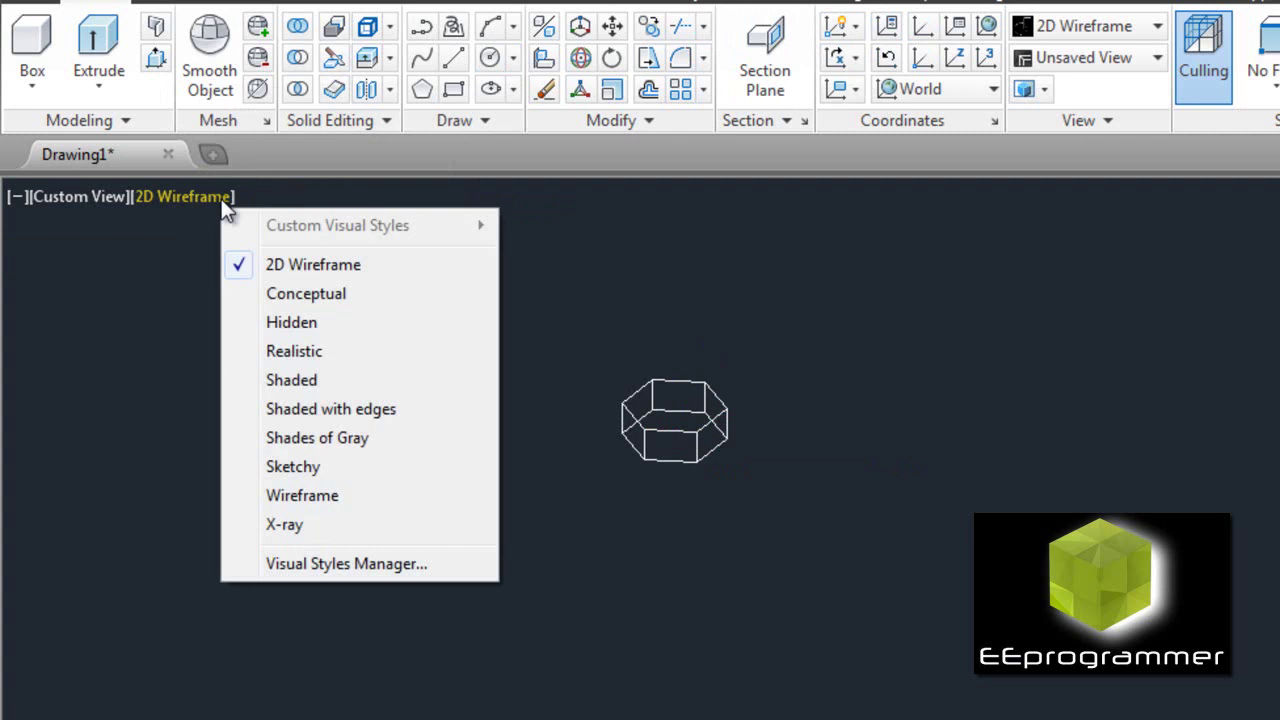
click(336, 354)
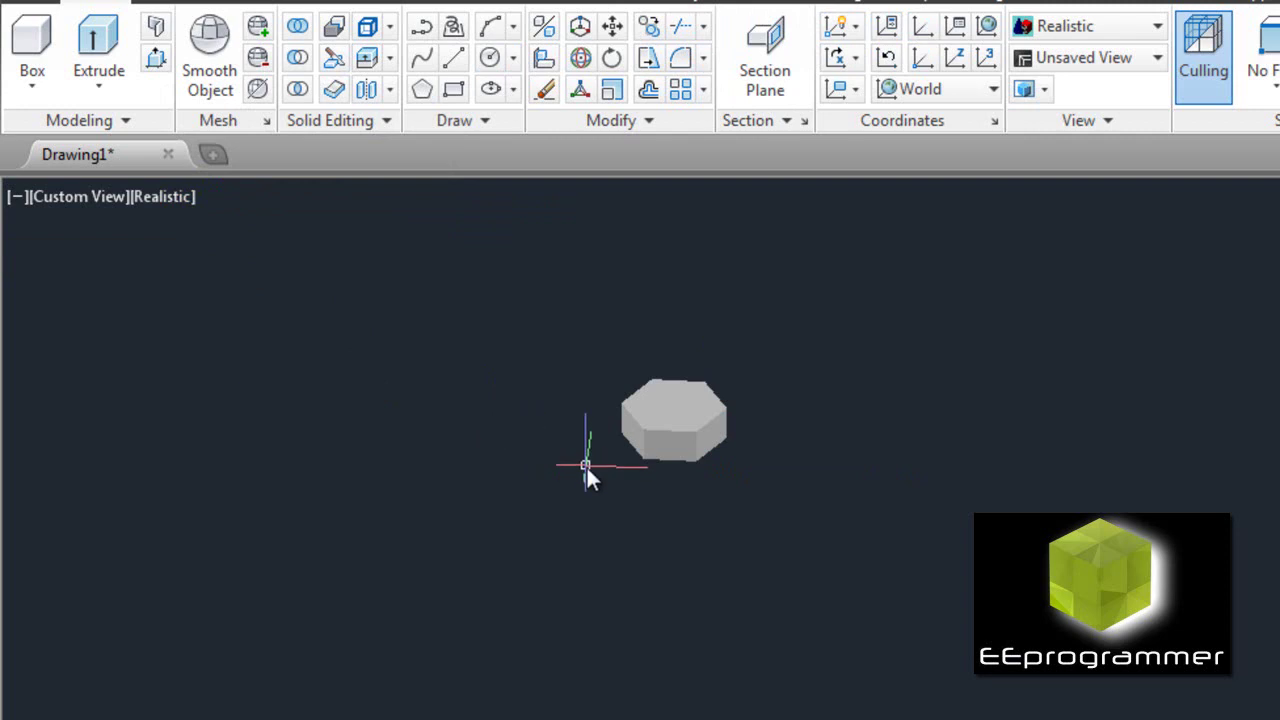
shift+middle_drag(613, 446, 666, 223)
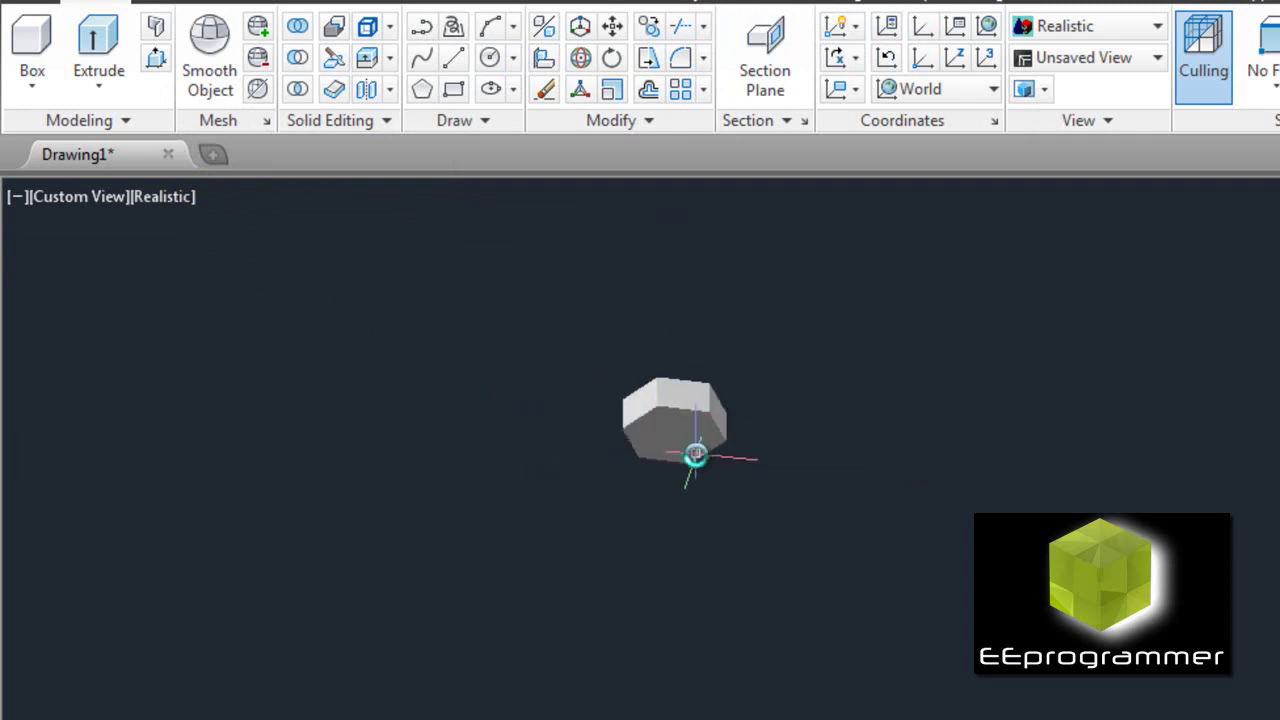
click(668, 427)
shift+middle_drag(757, 471, 743, 460)
Step: Clear the selection and start the CIRCLE command with 'c'
key(Escape)
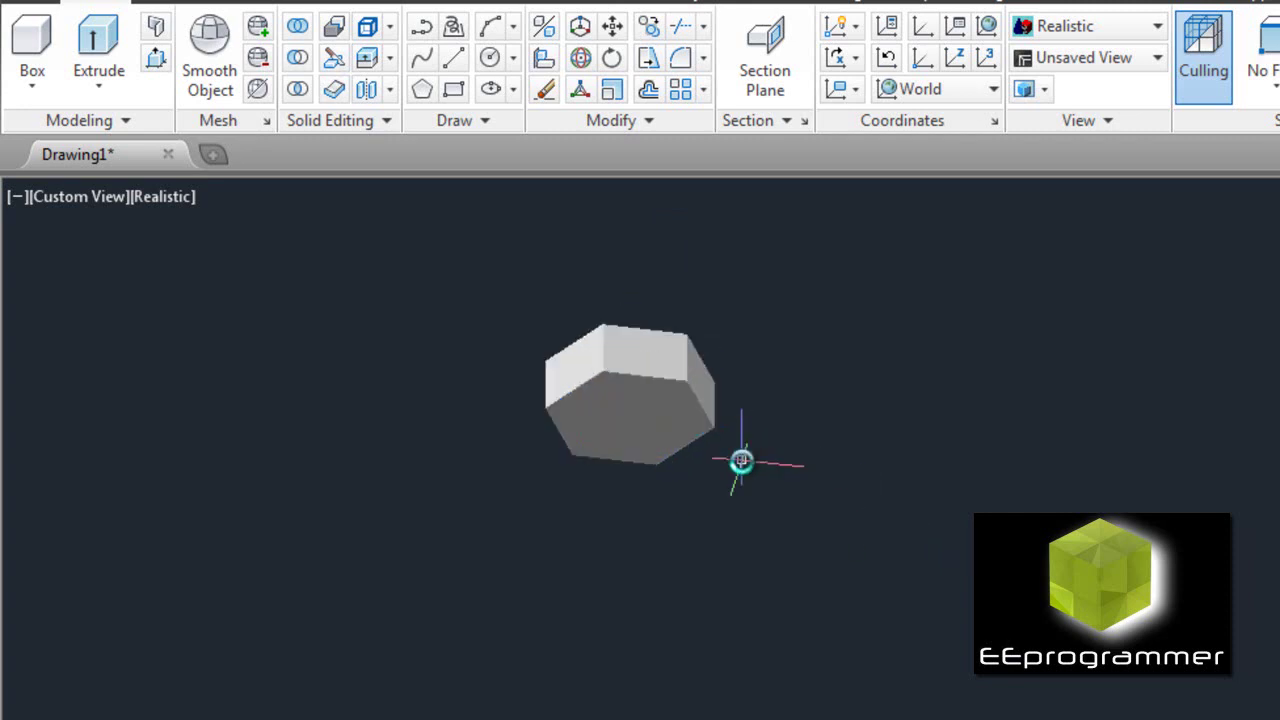
text(c)
key(Return)
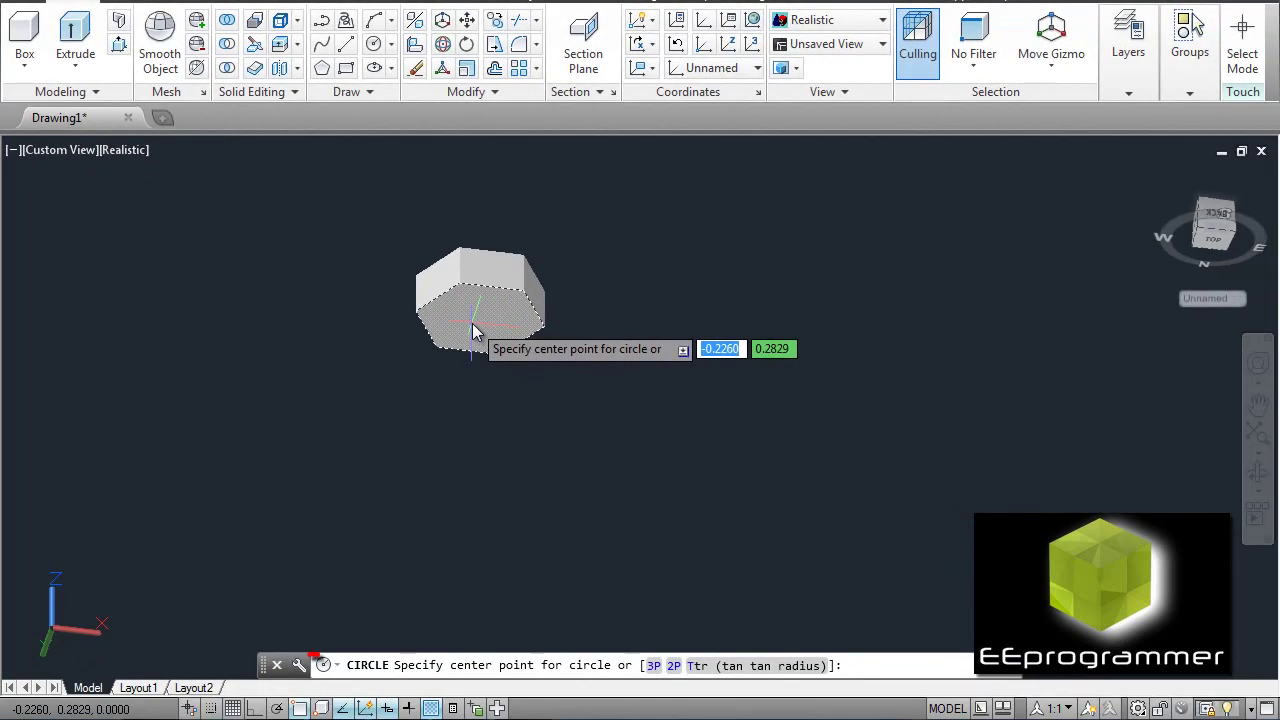
Step: With 3D Osnap on, draw a 0.25-radius circle centred on the head's face
click(322, 707)
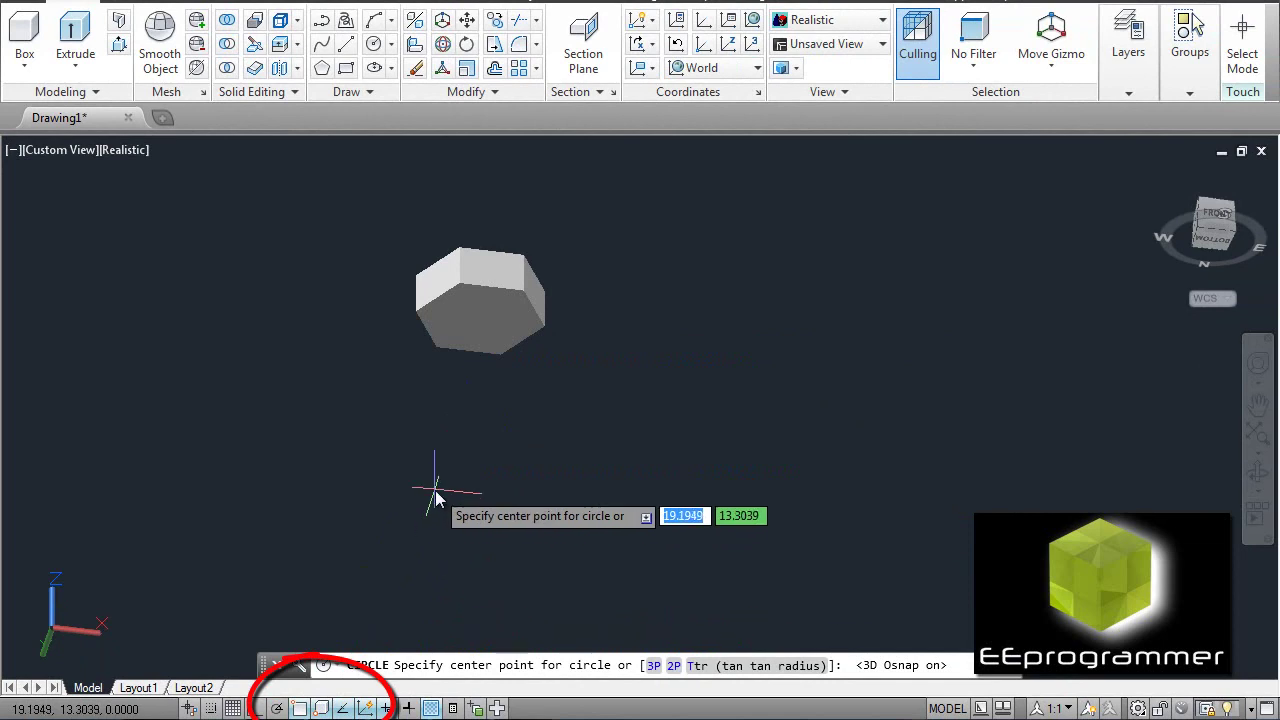
click(483, 319)
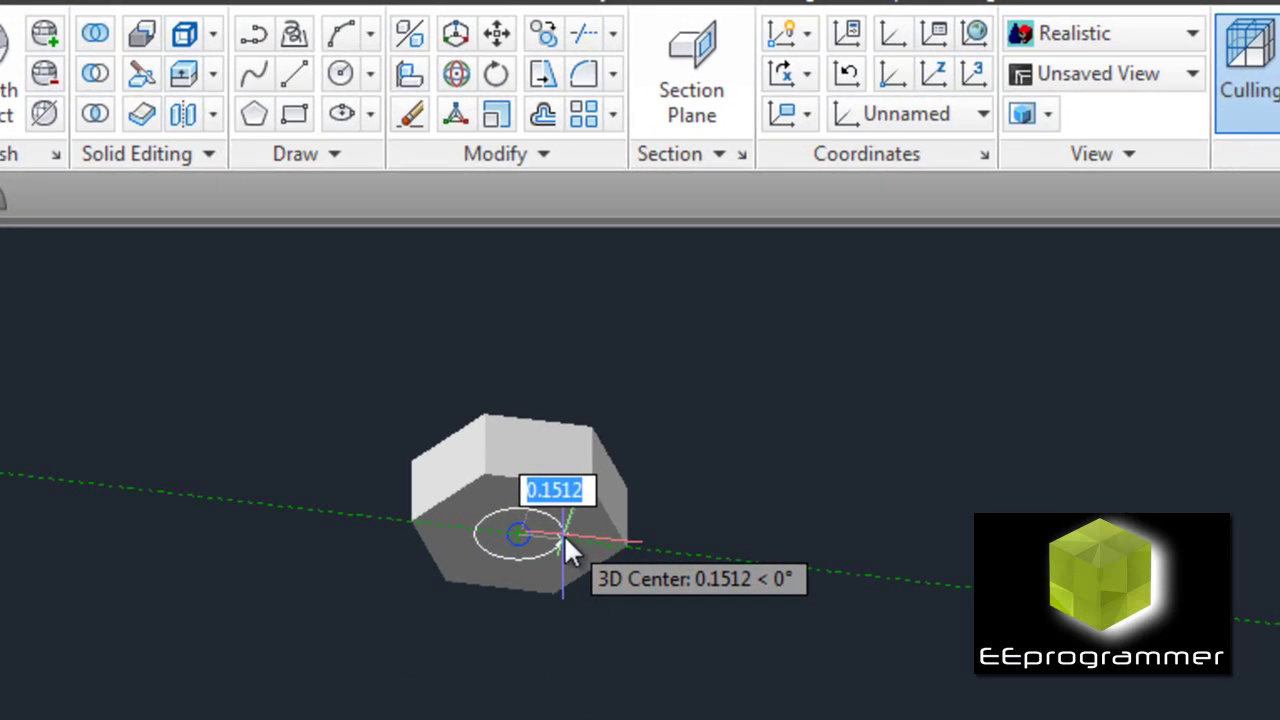
text(2)
key(BackSpace)
text(.25)
key(Return)
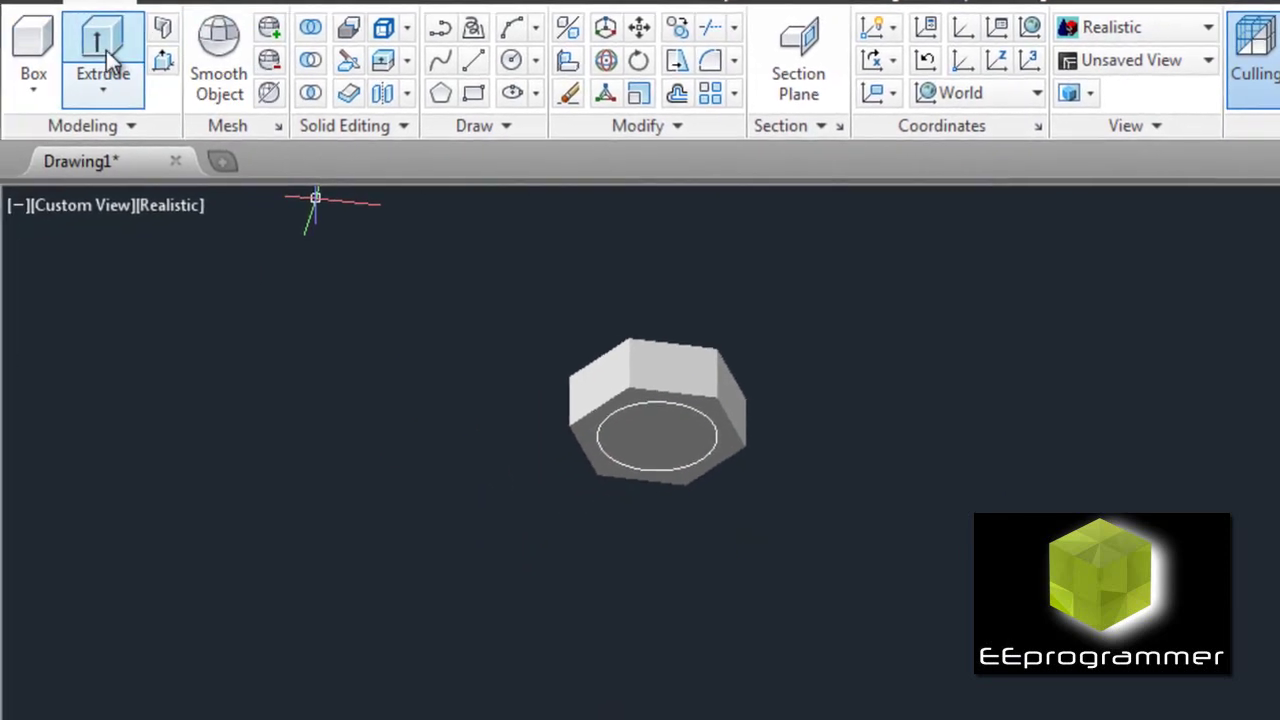
Step: Extrude the circle 1.5 units into a cylindrical shank below the head
click(106, 52)
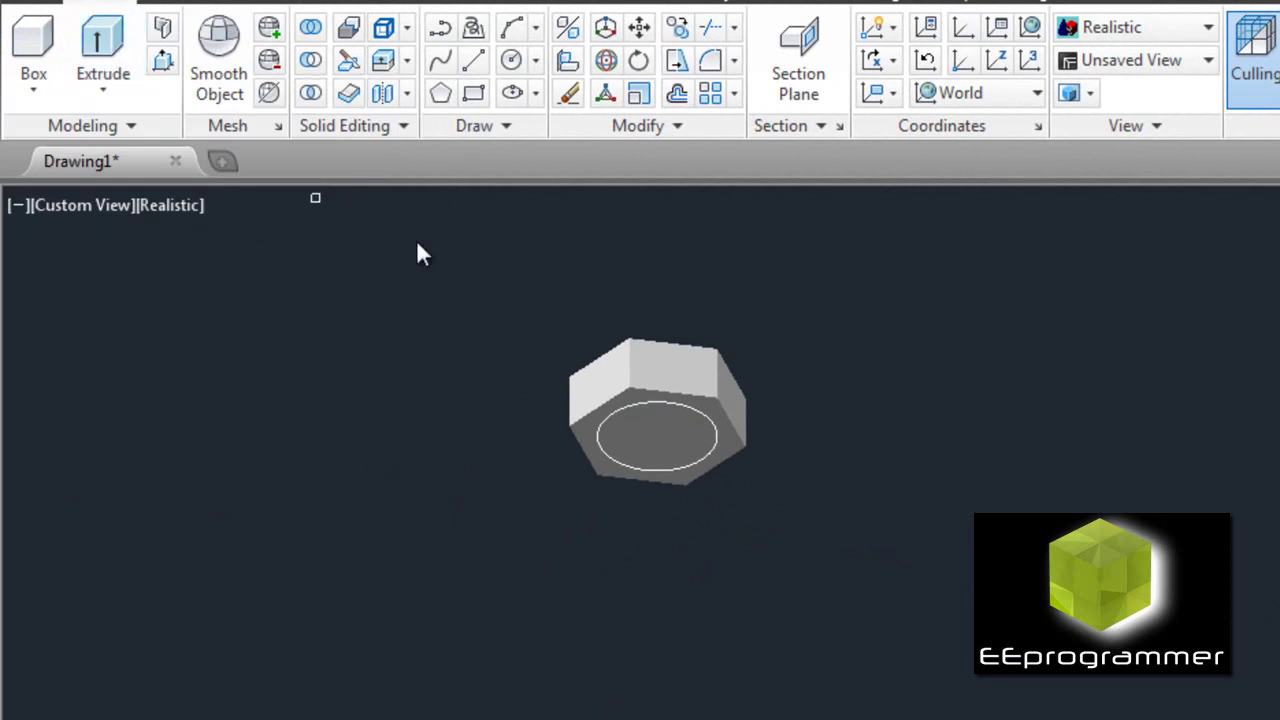
click(642, 406)
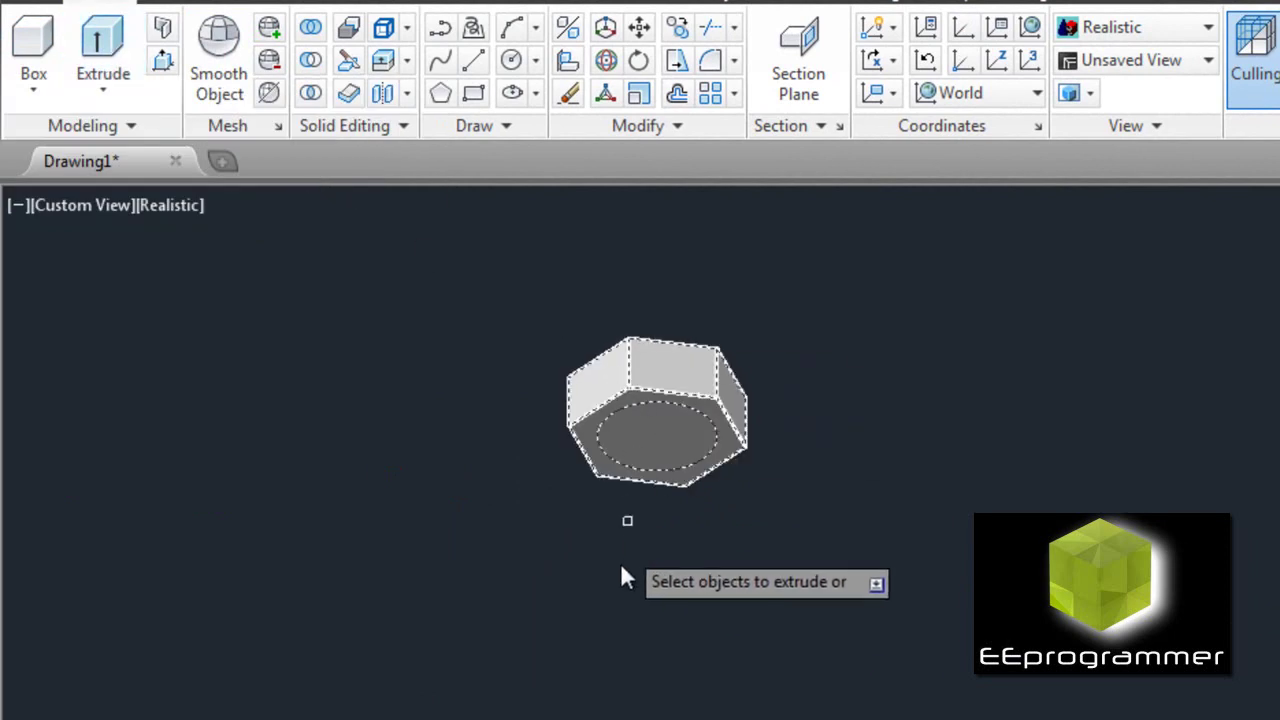
key(Return)
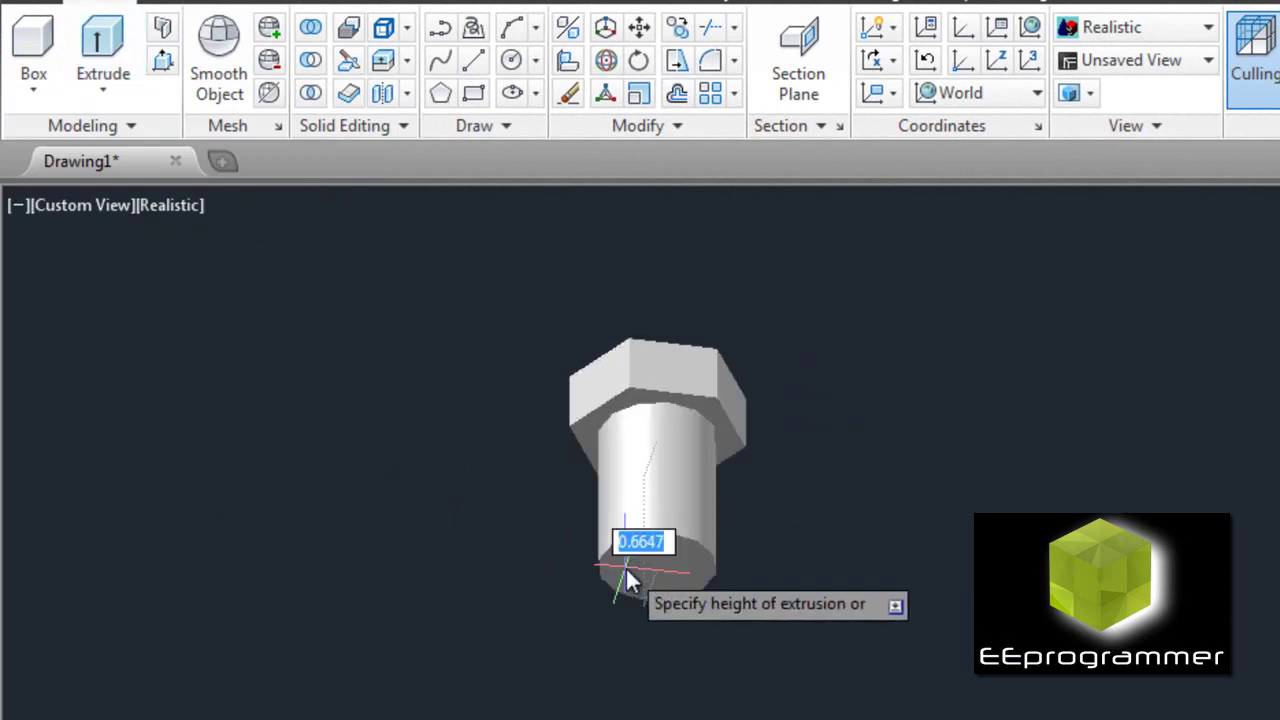
text(1.5)
key(Return)
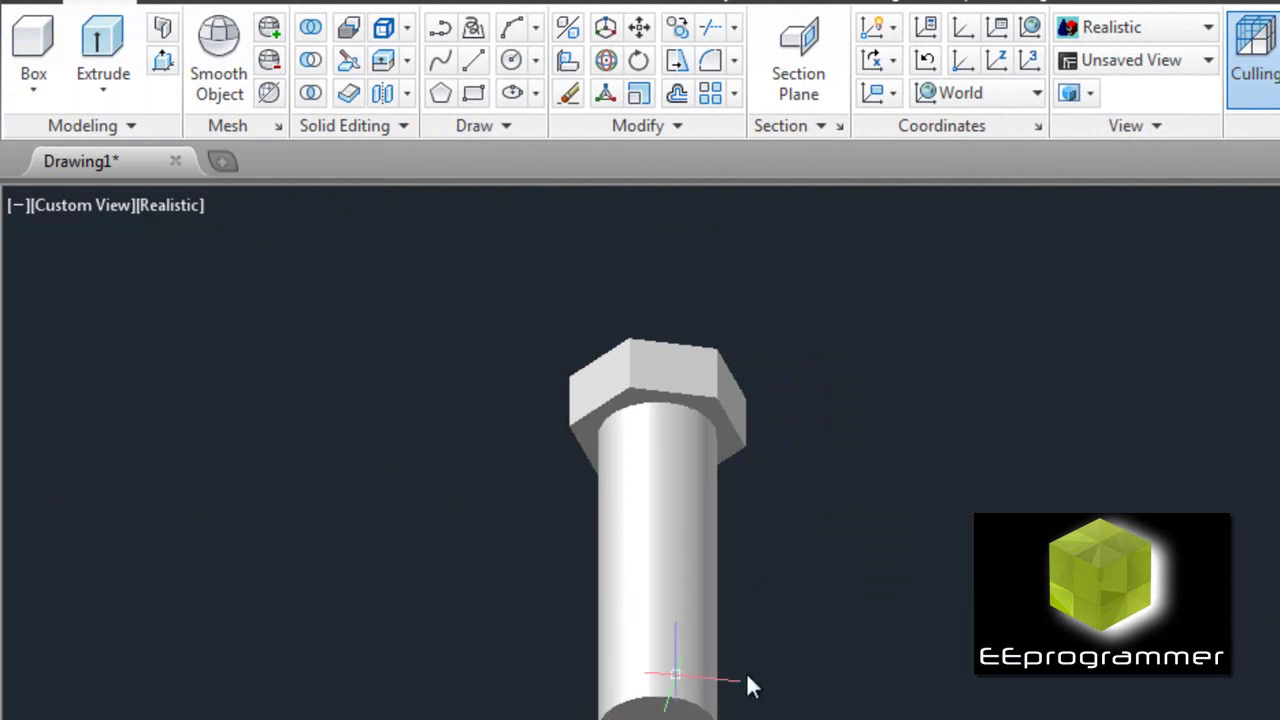
shift+middle_drag(849, 606, 968, 603)
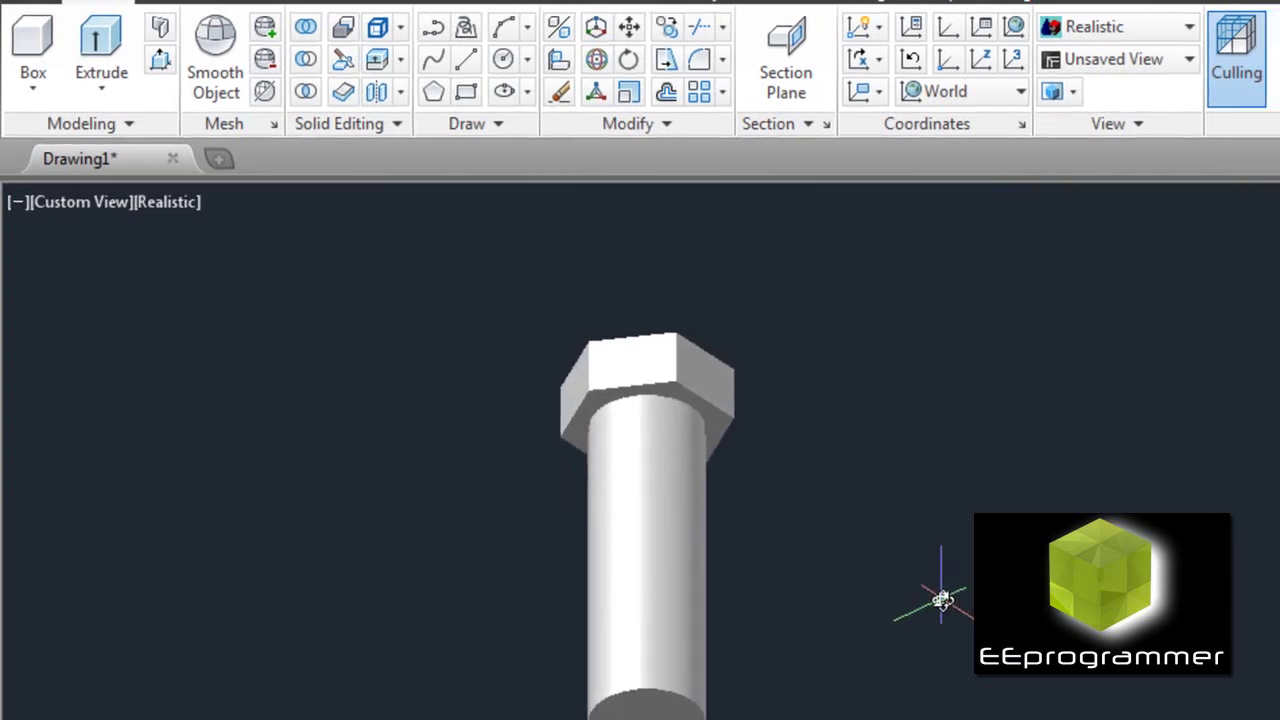
text(ext)
key(Return)
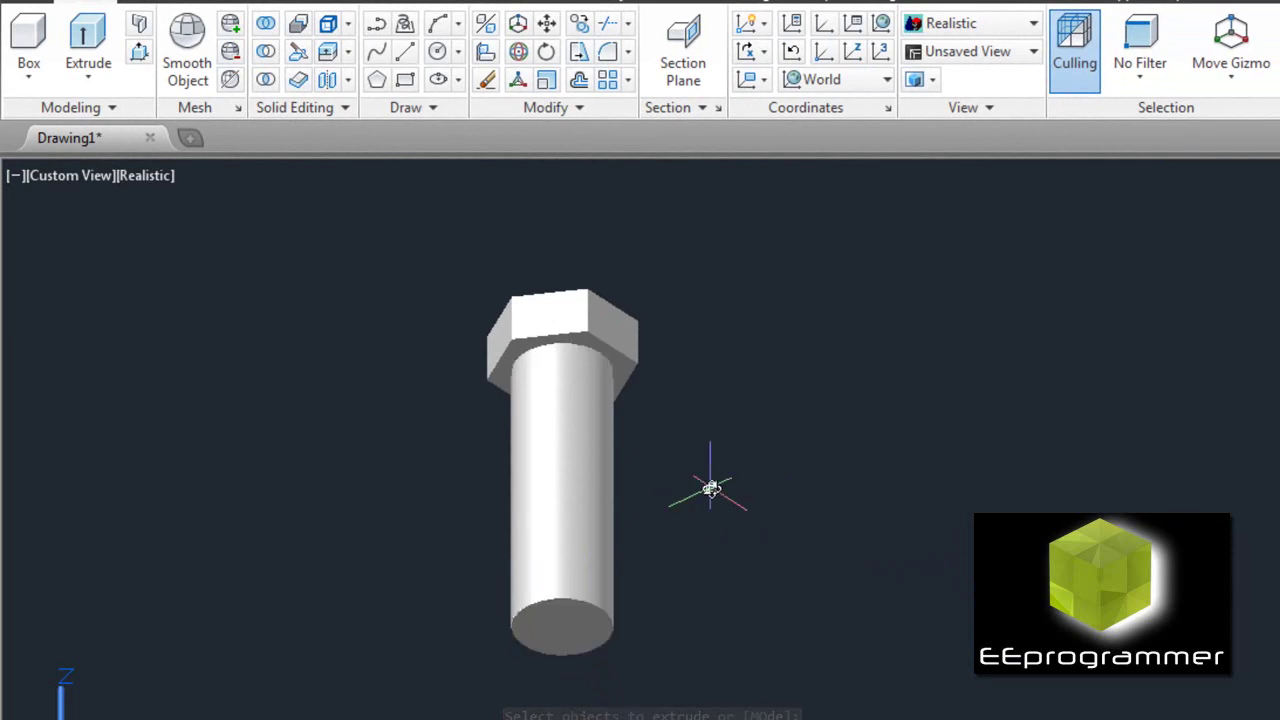
Step: Draw a helix at the shank's bottom centre with 0.275 base and top radii, height 1
key(ctrl+1)
click(433, 107)
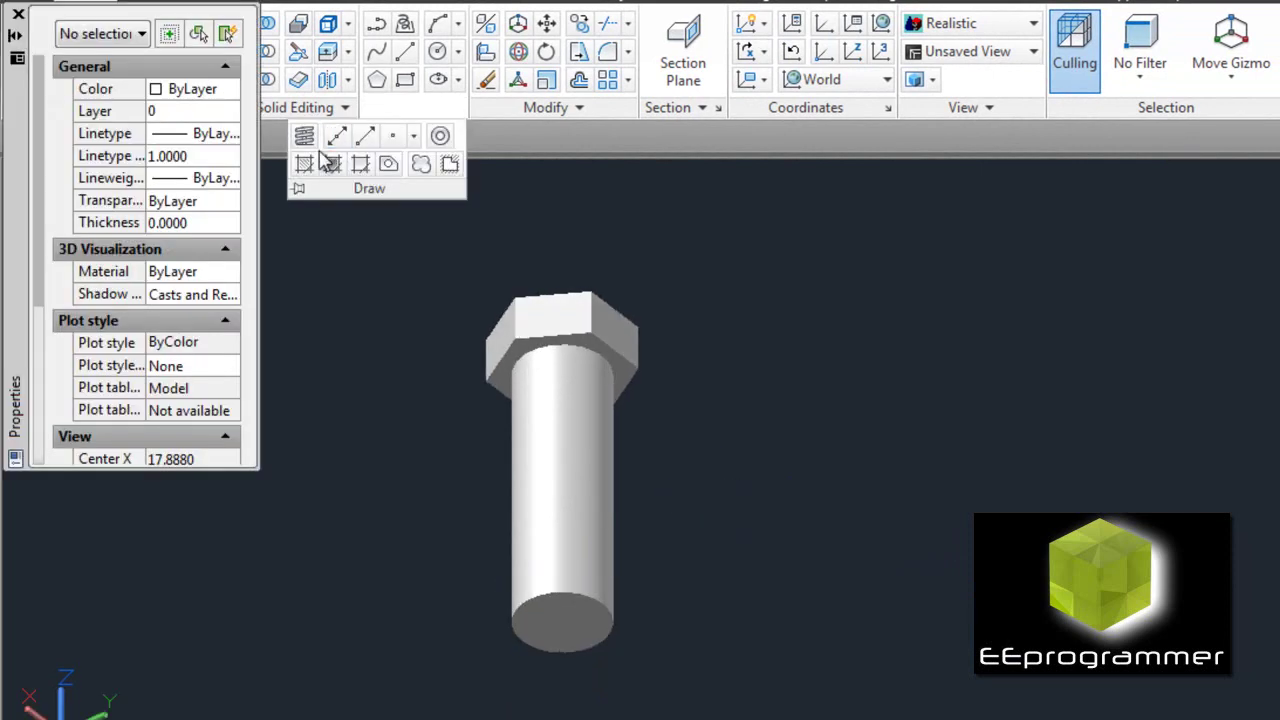
click(312, 143)
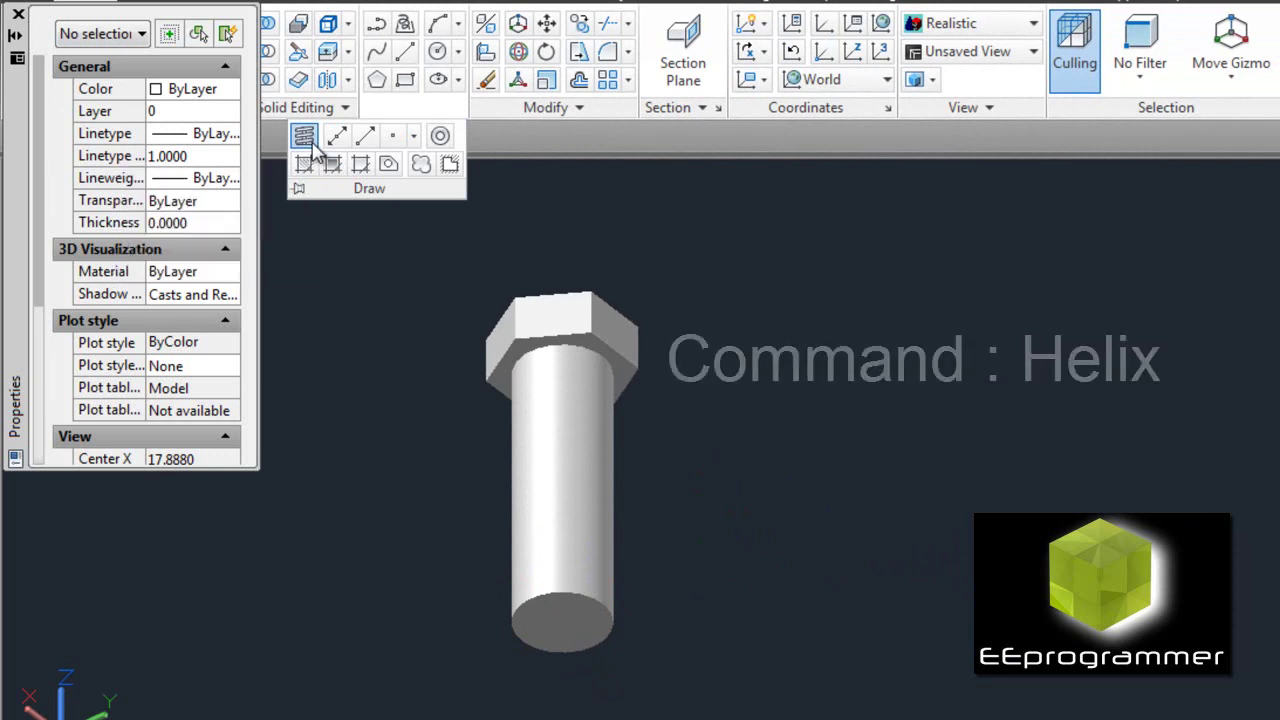
click(562, 622)
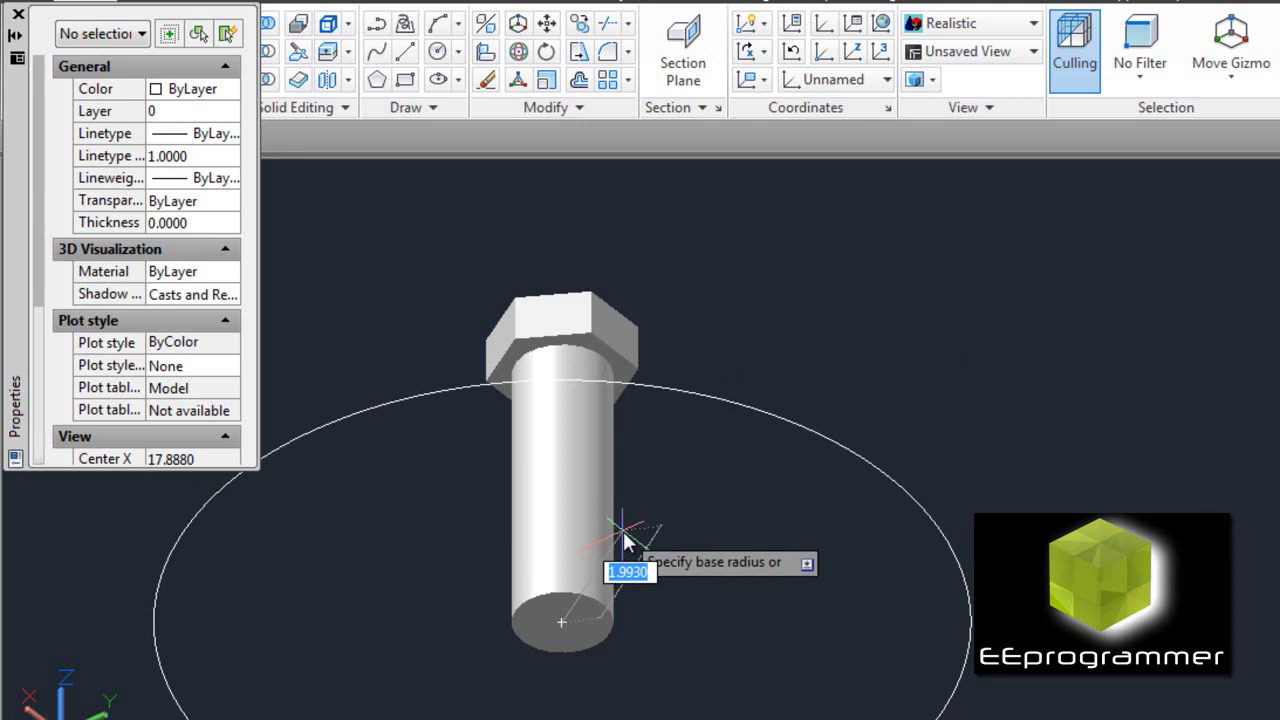
text(.)
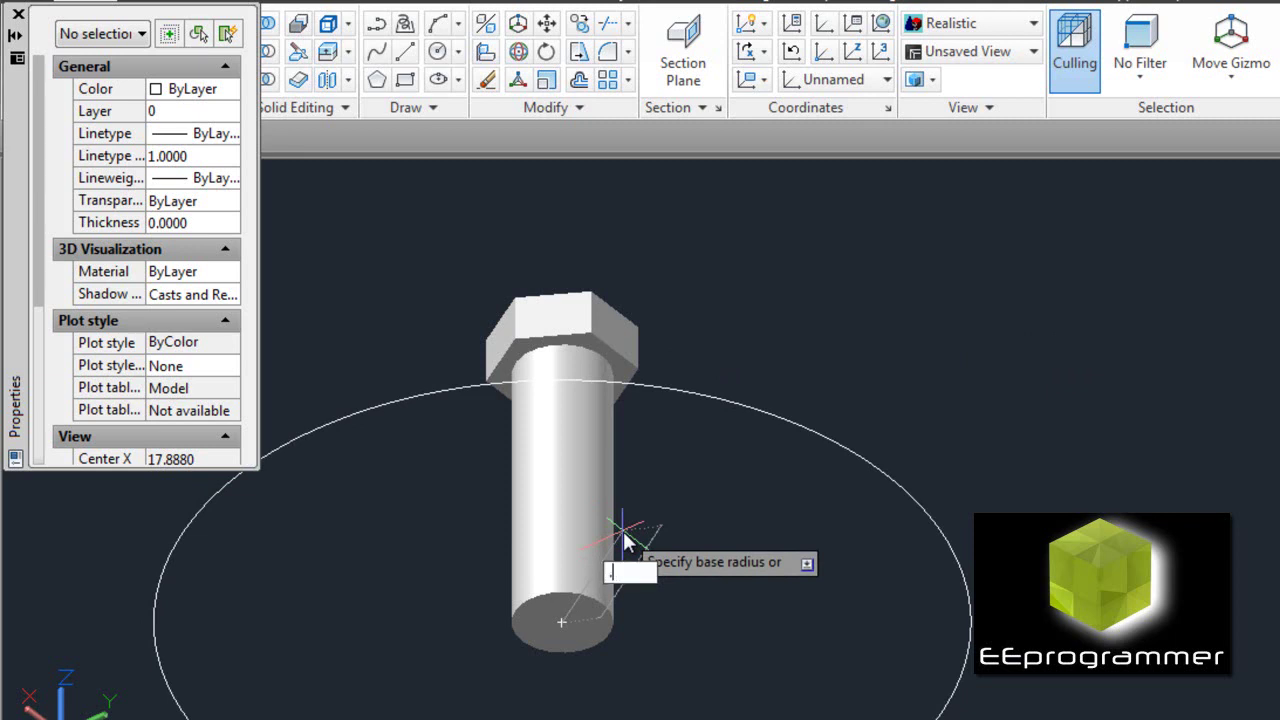
text(275)
key(Return)
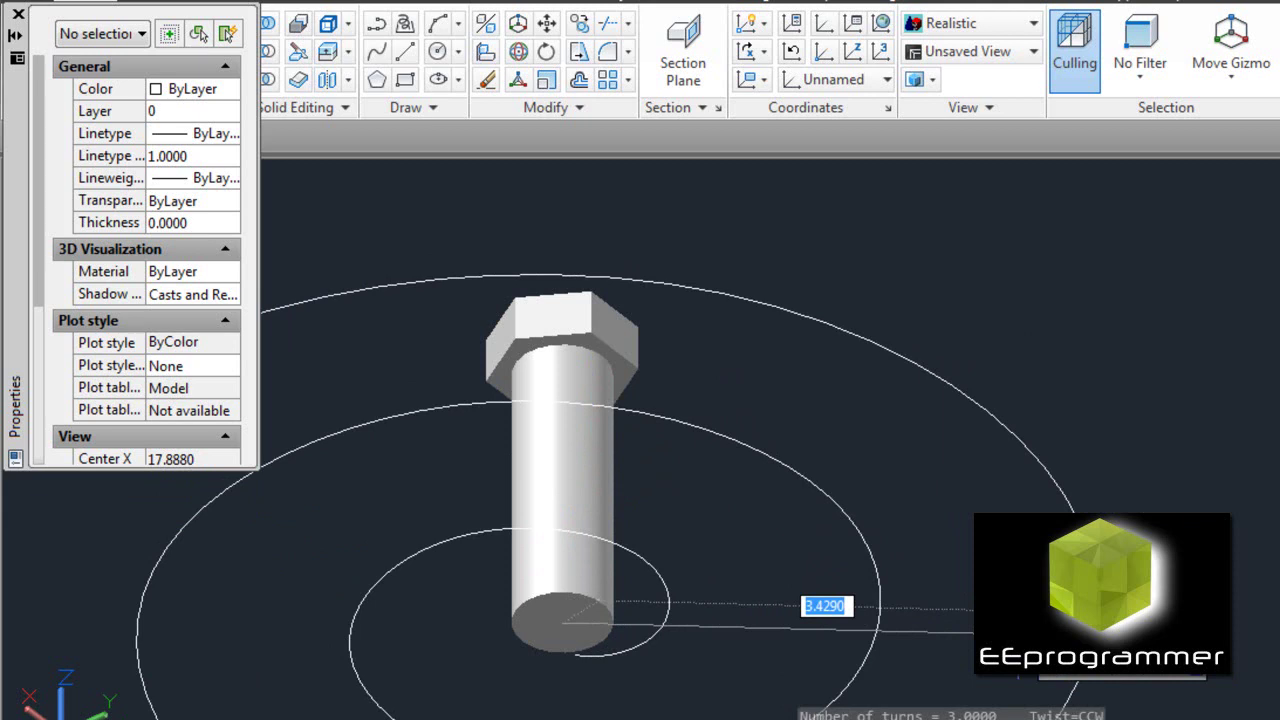
text(.2)
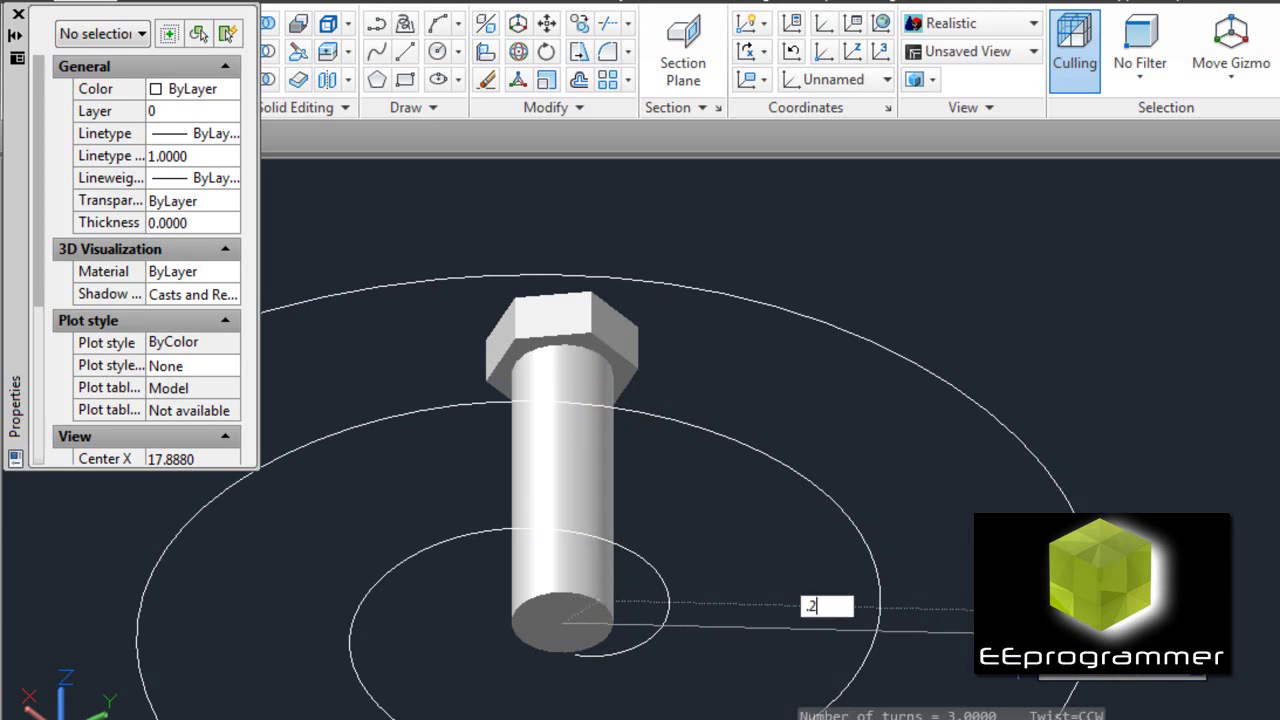
text(75)
key(Return)
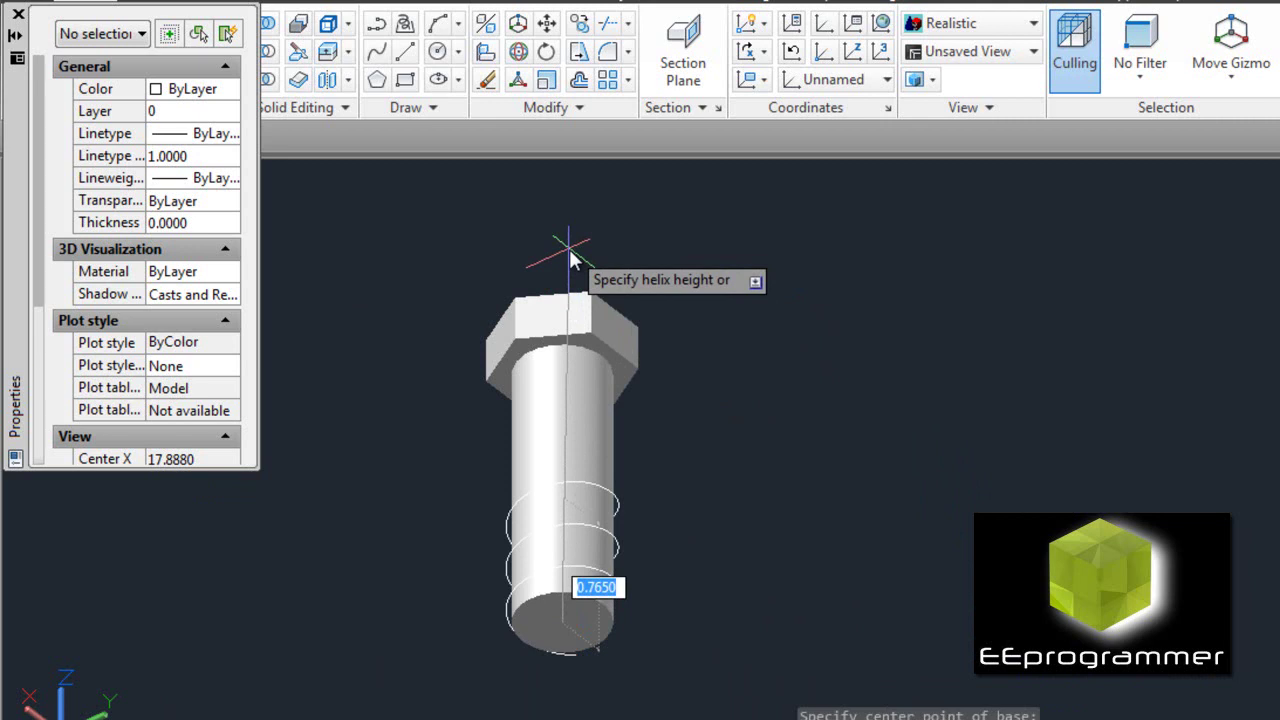
text(1)
key(Return)
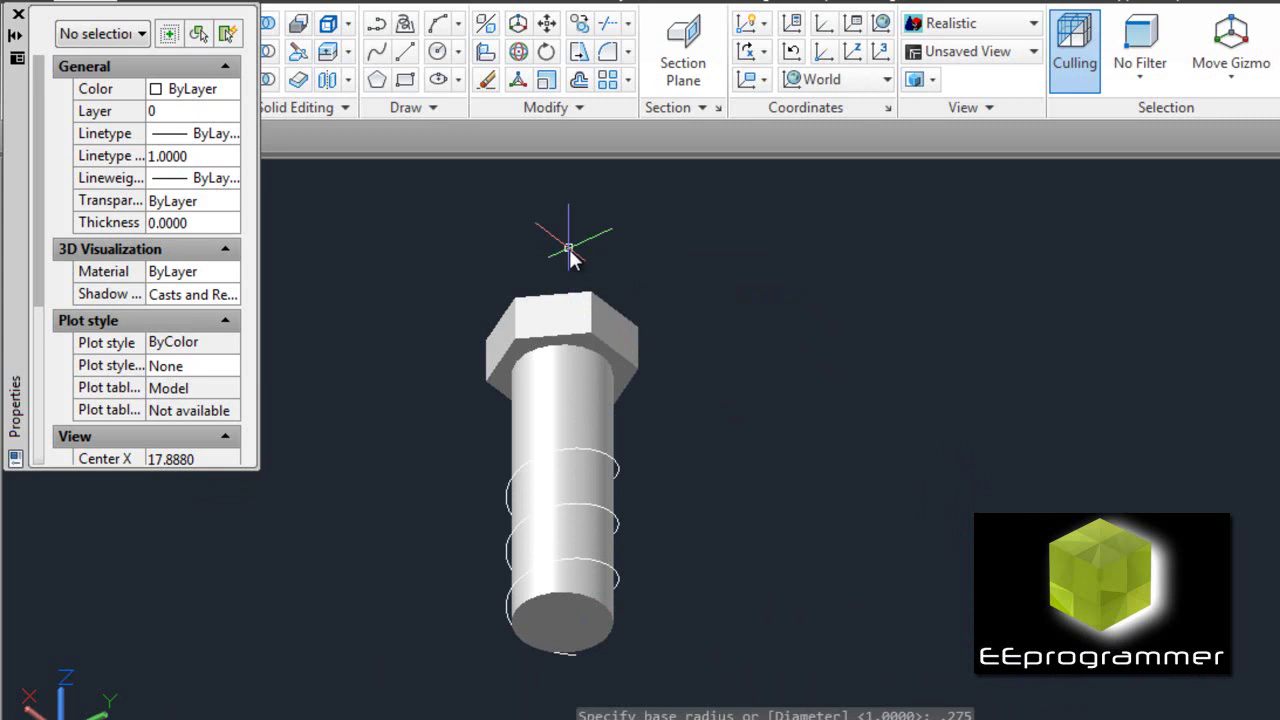
Step: Change the helix's Turns to 8 in the Properties palette
double_click(590, 558)
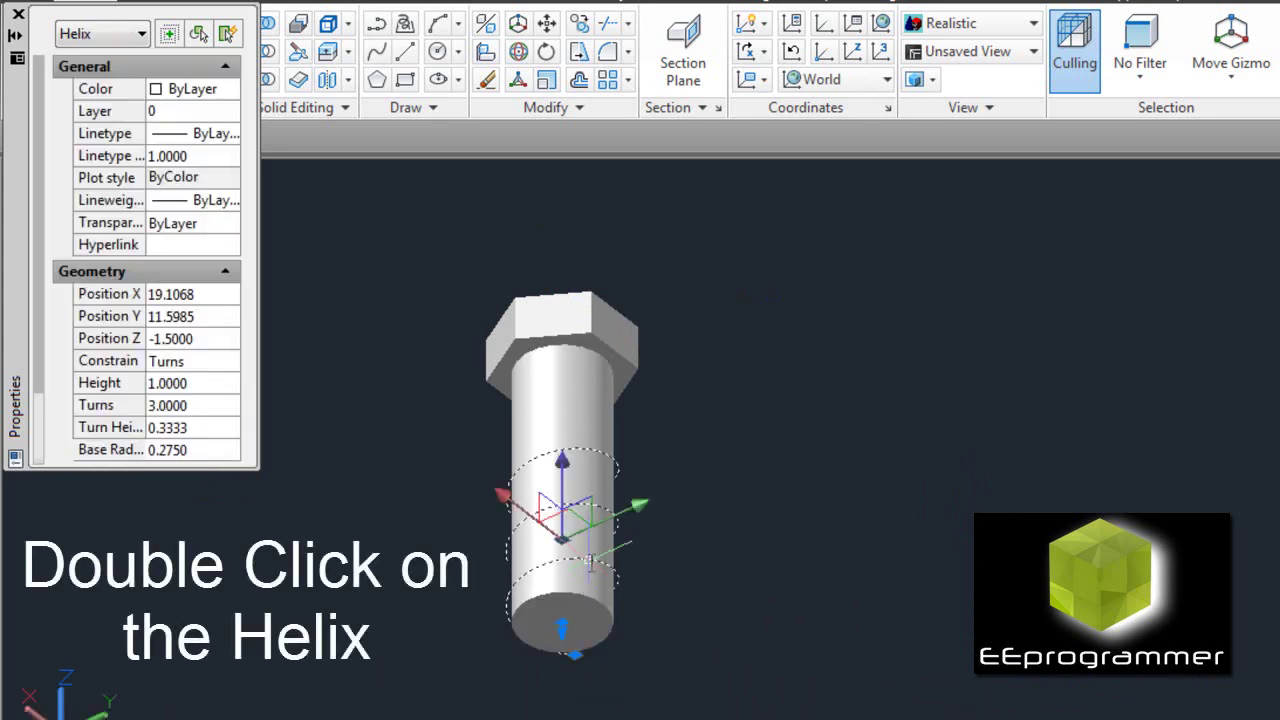
click(195, 405)
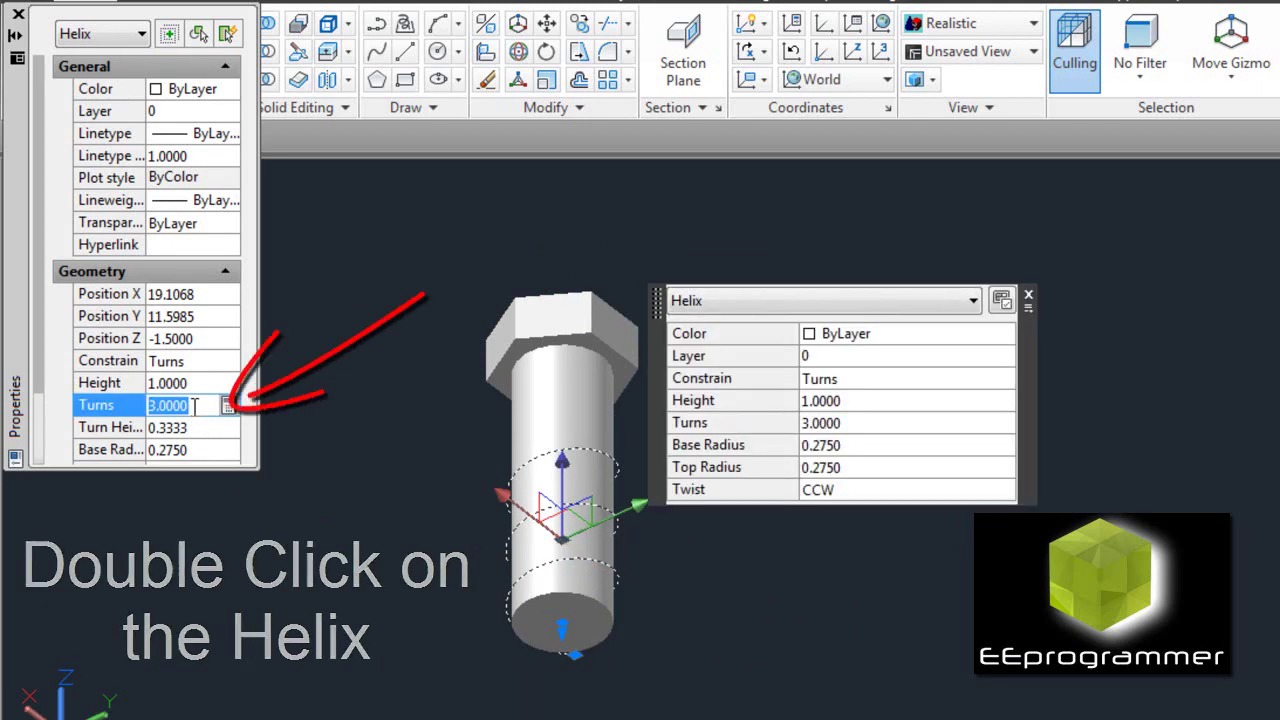
text(20)
key(Tab)
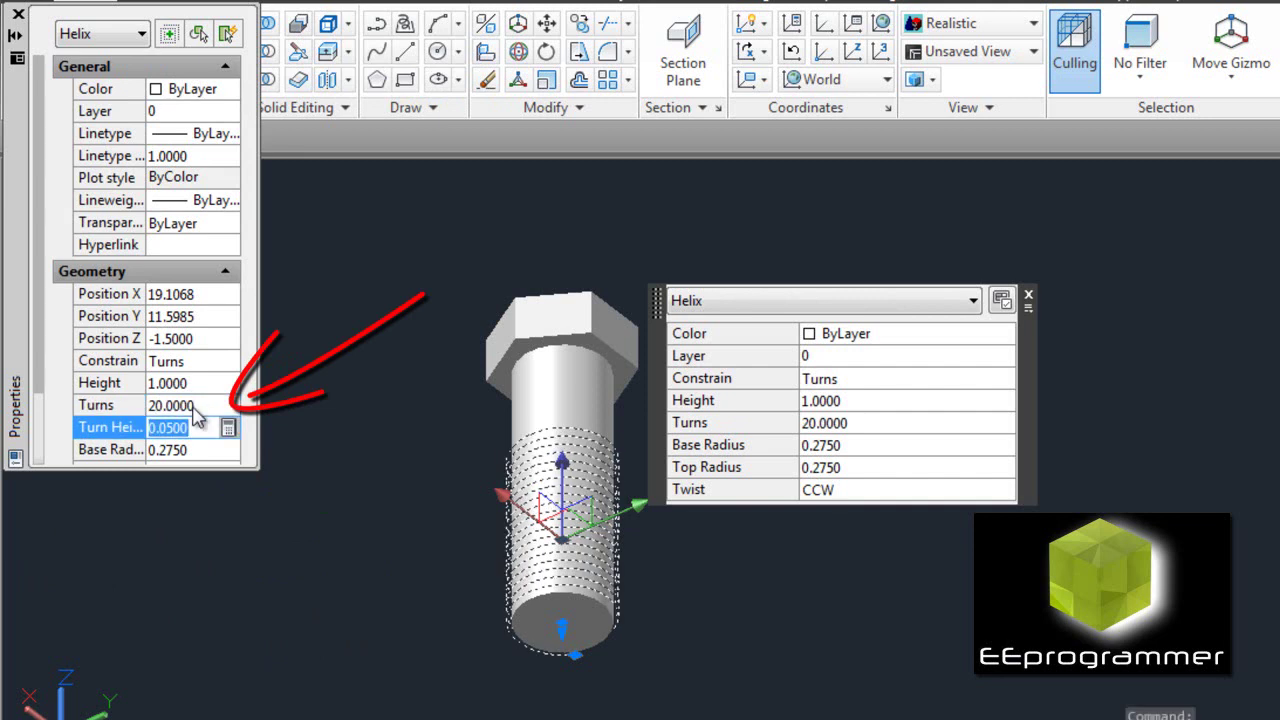
click(195, 408)
text(8)
key(Tab)
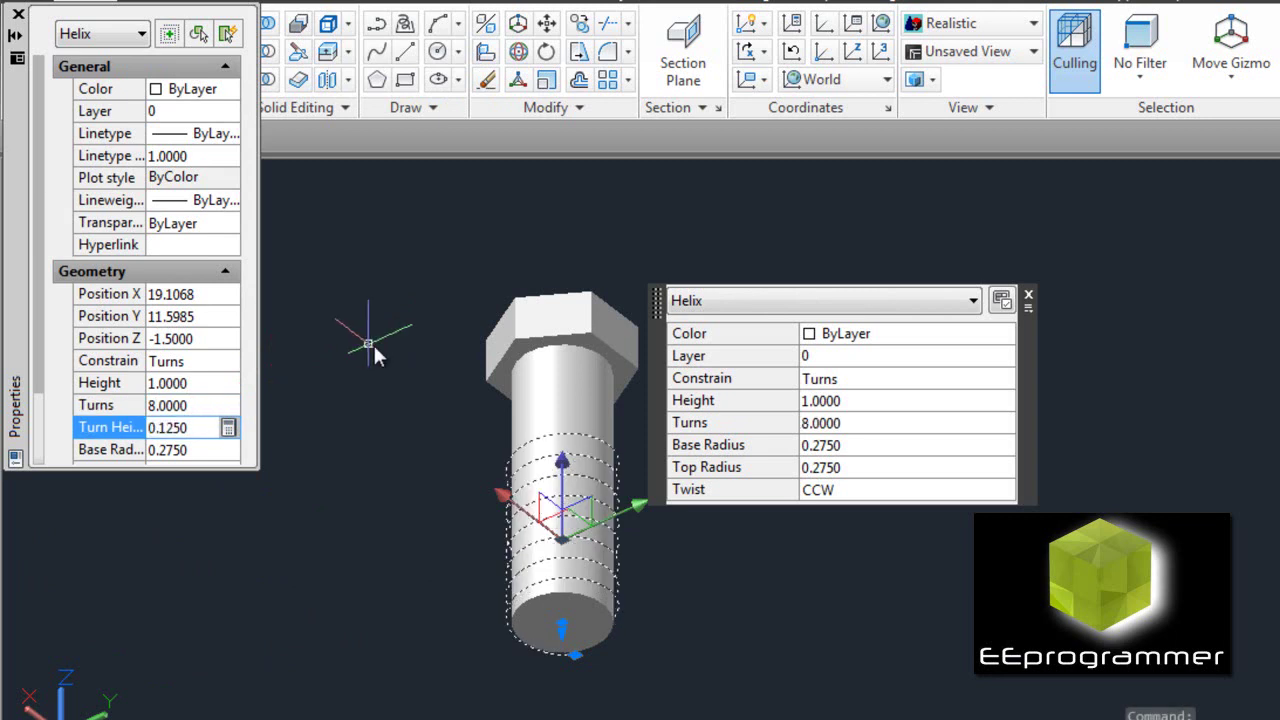
key(Escape)
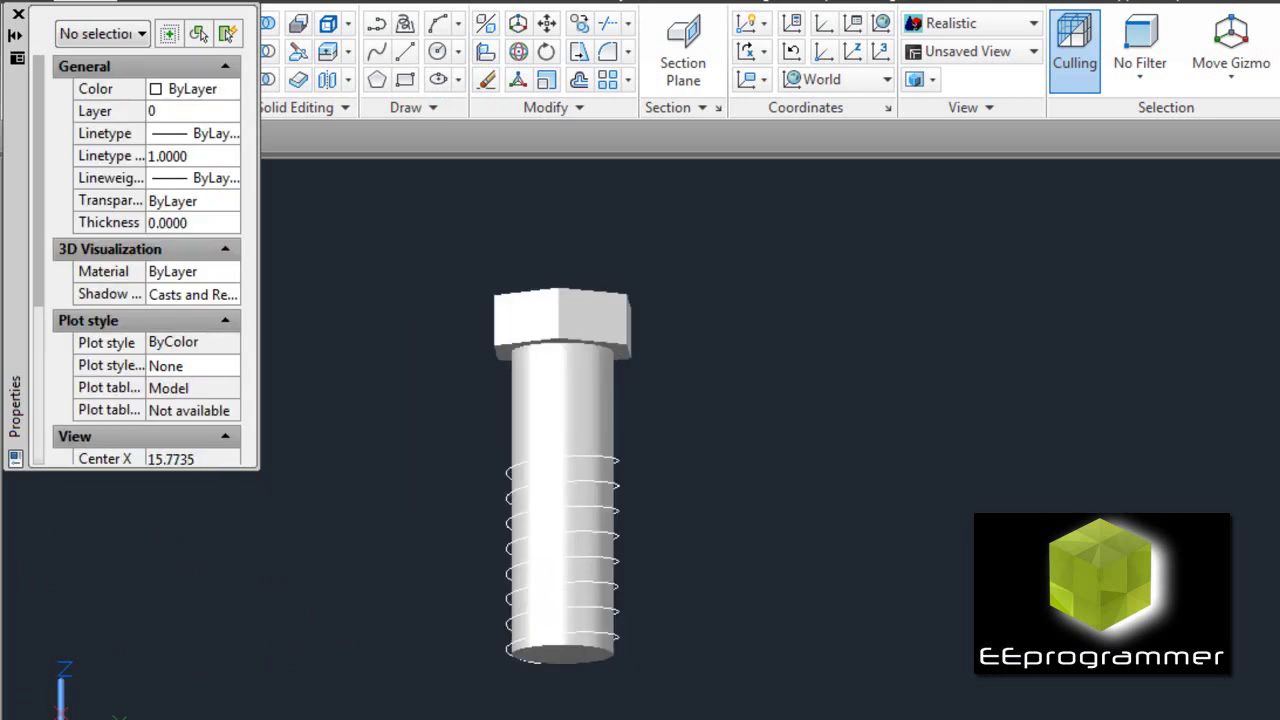
Step: Switch to the ViewCube Top view and pan the hexagonal head toward the top
scroll(640, 450, up, 3)
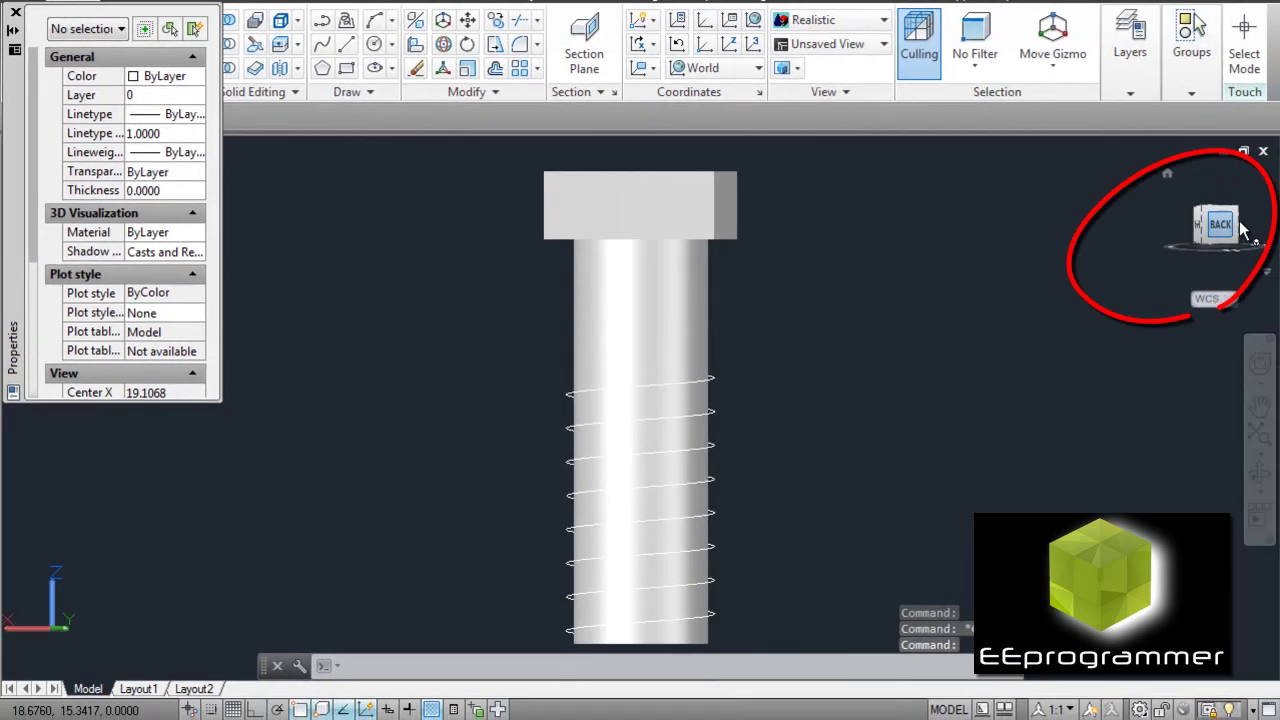
click(1211, 198)
click(1211, 196)
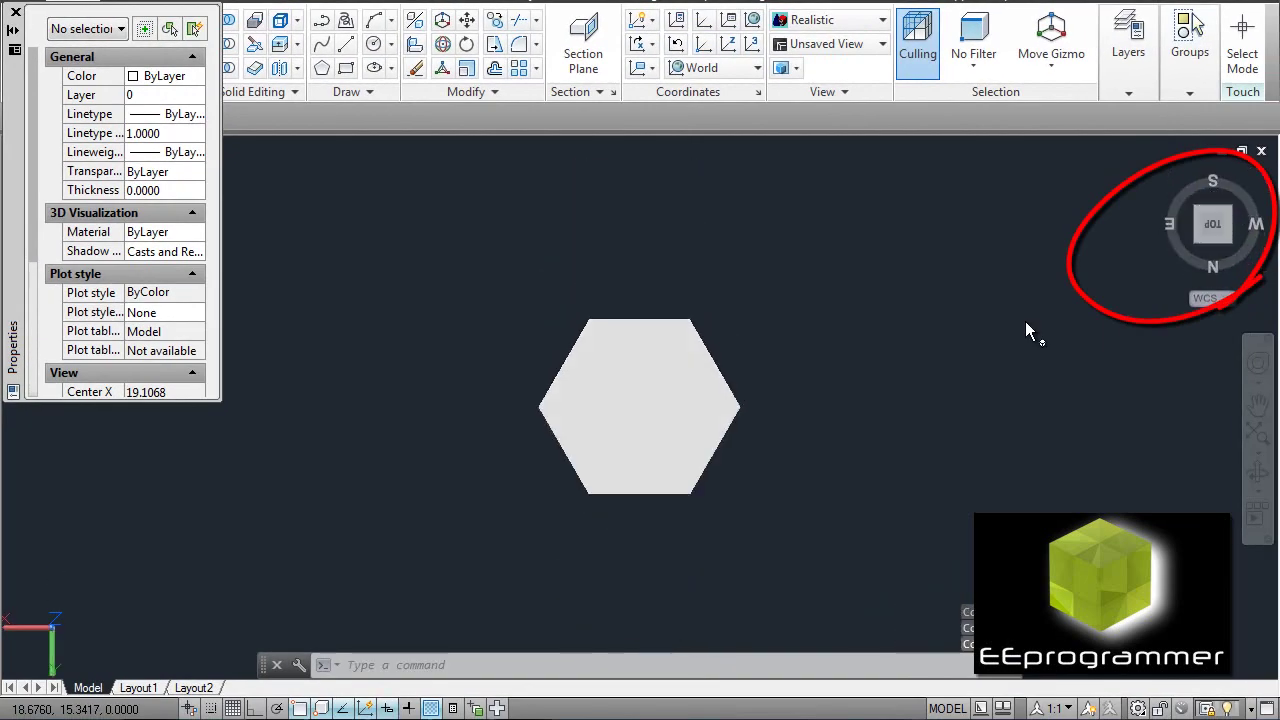
middle_drag(921, 410, 904, 270)
scroll(750, 487, up, 2)
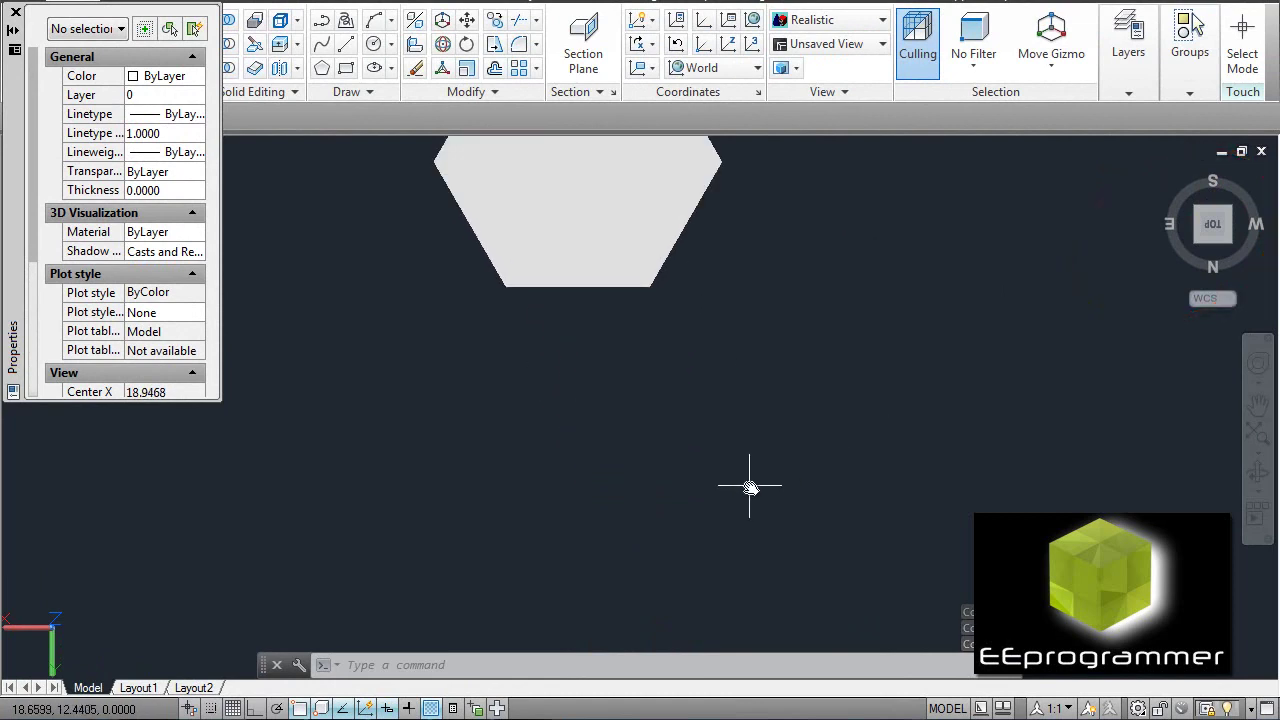
Step: Draw a small profile circle in the empty area below the bolt head
text(c)
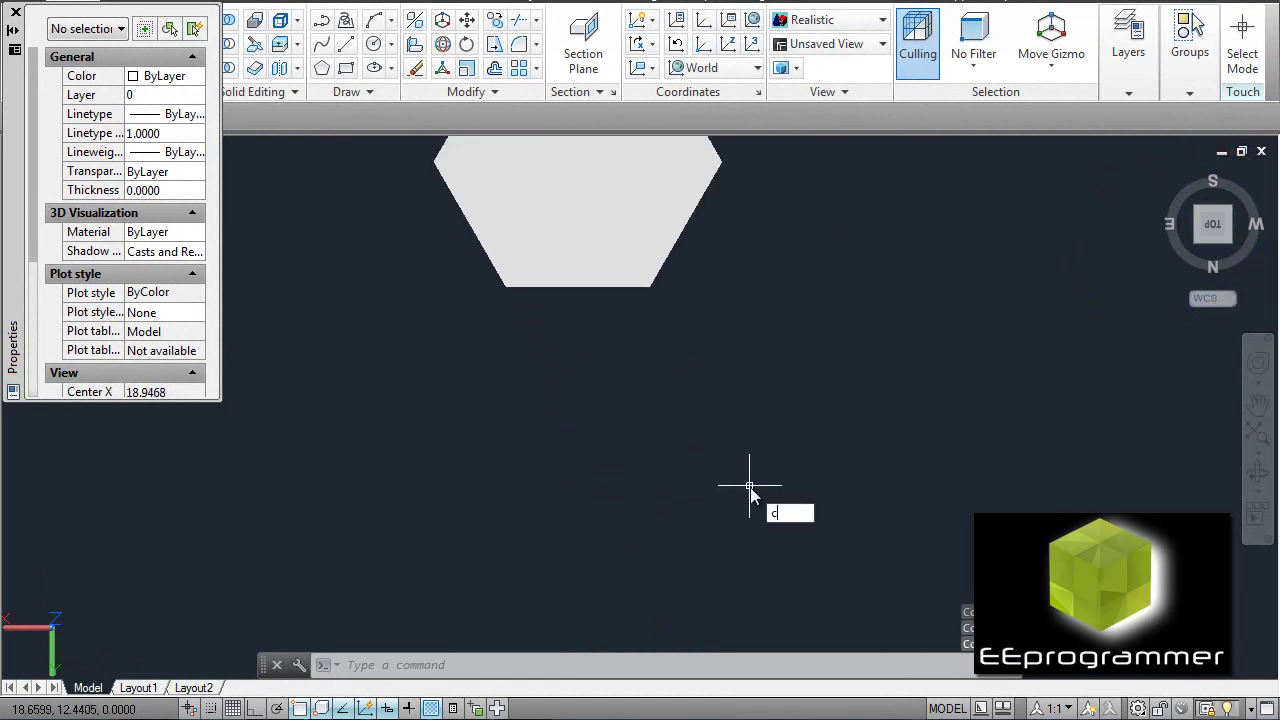
key(Return)
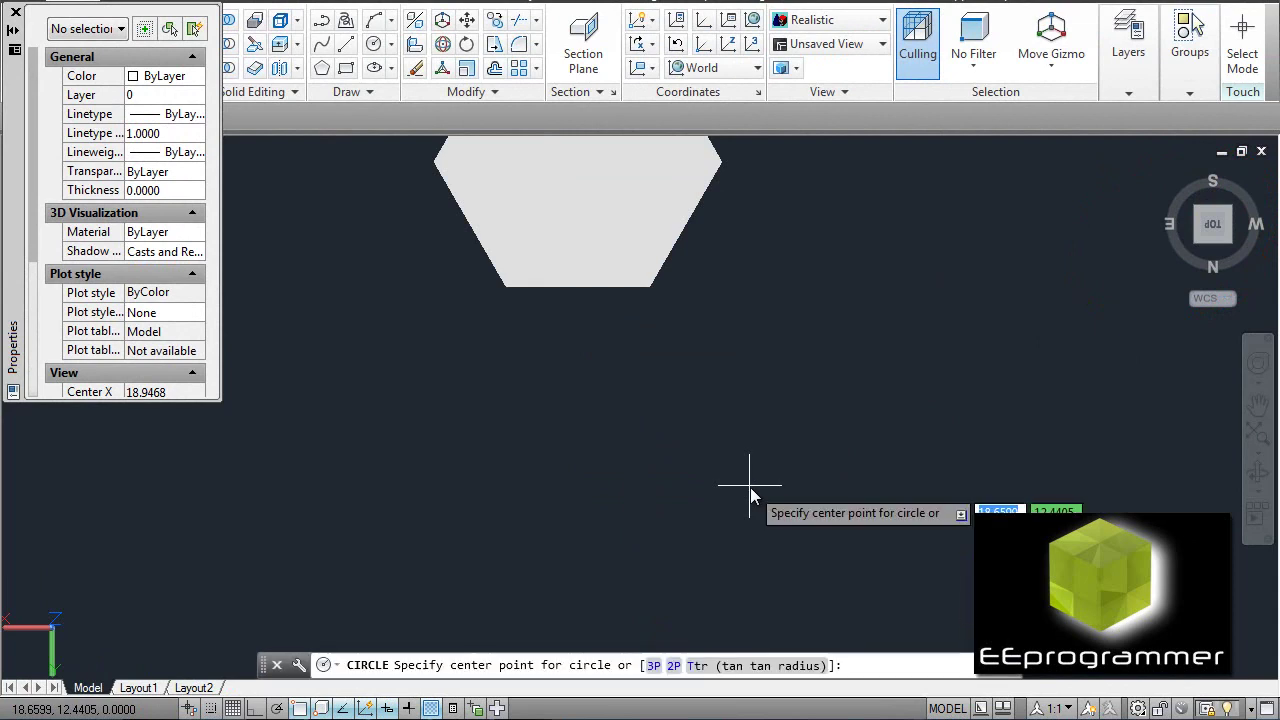
click(564, 502)
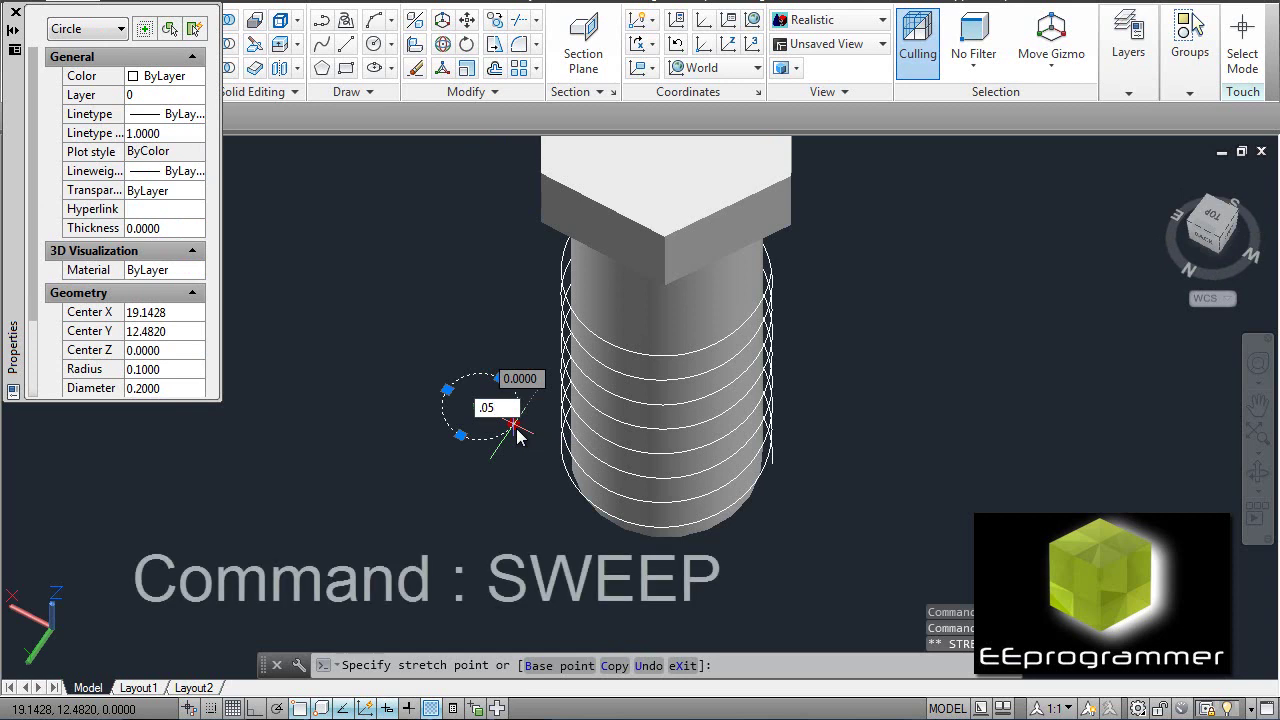
key(Escape)
key(Escape)
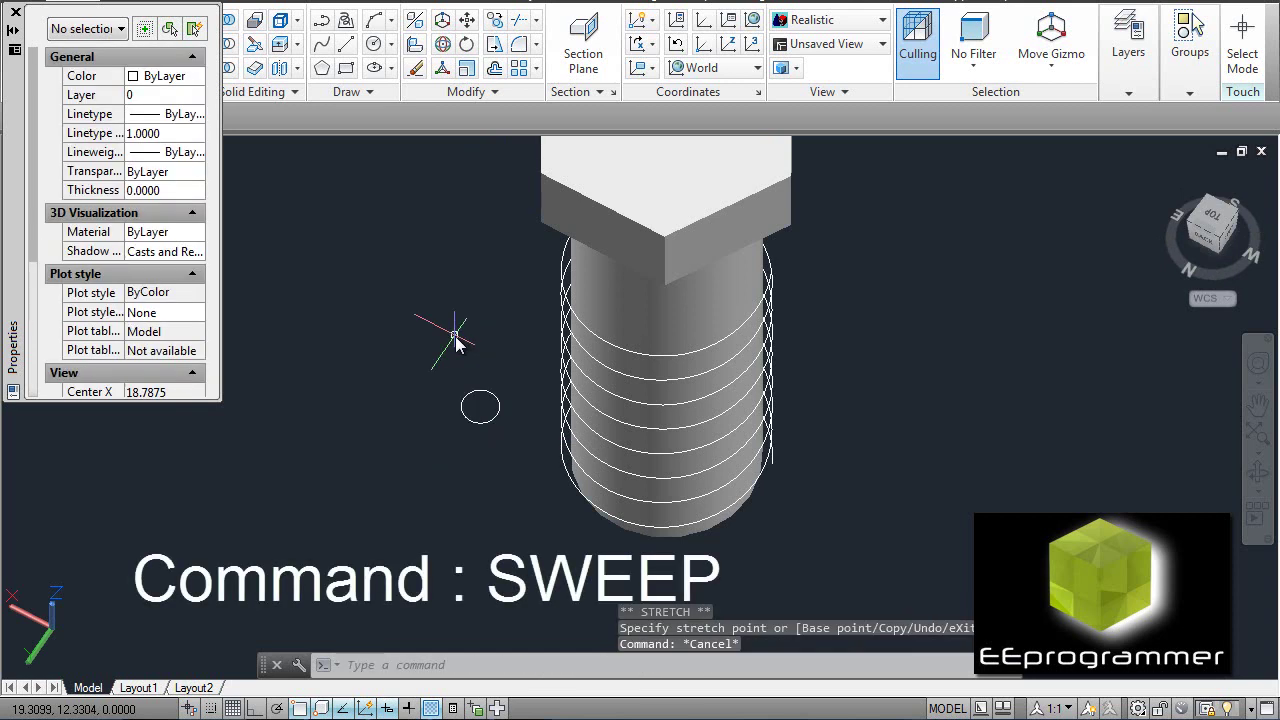
Step: Sweep the small circle along the helix to create the coiled thread solid
click(130, 8)
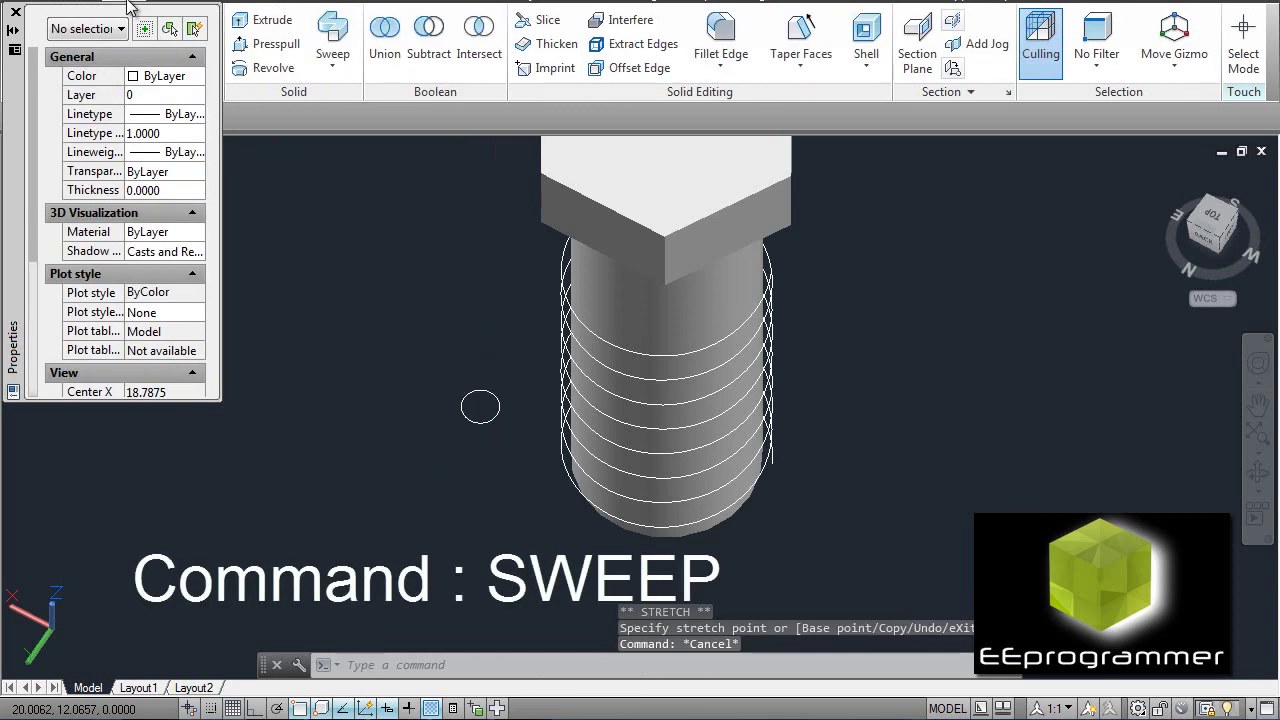
click(16, 13)
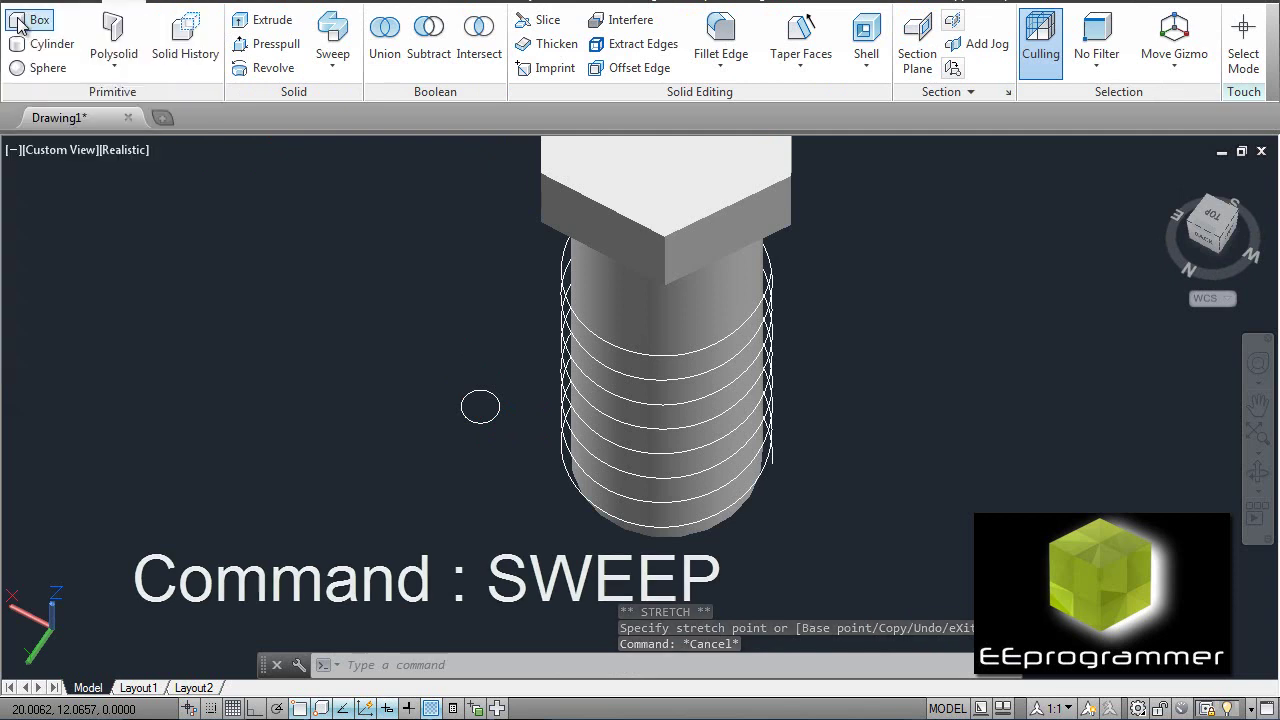
click(320, 74)
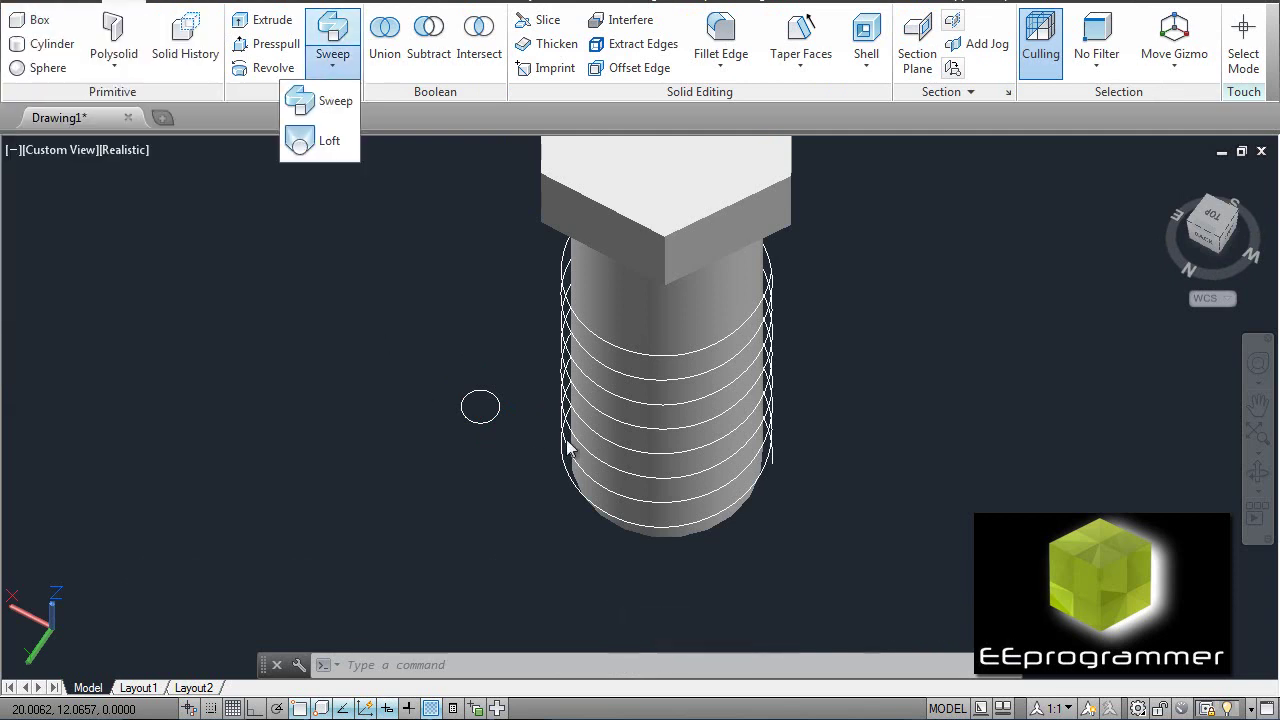
click(324, 104)
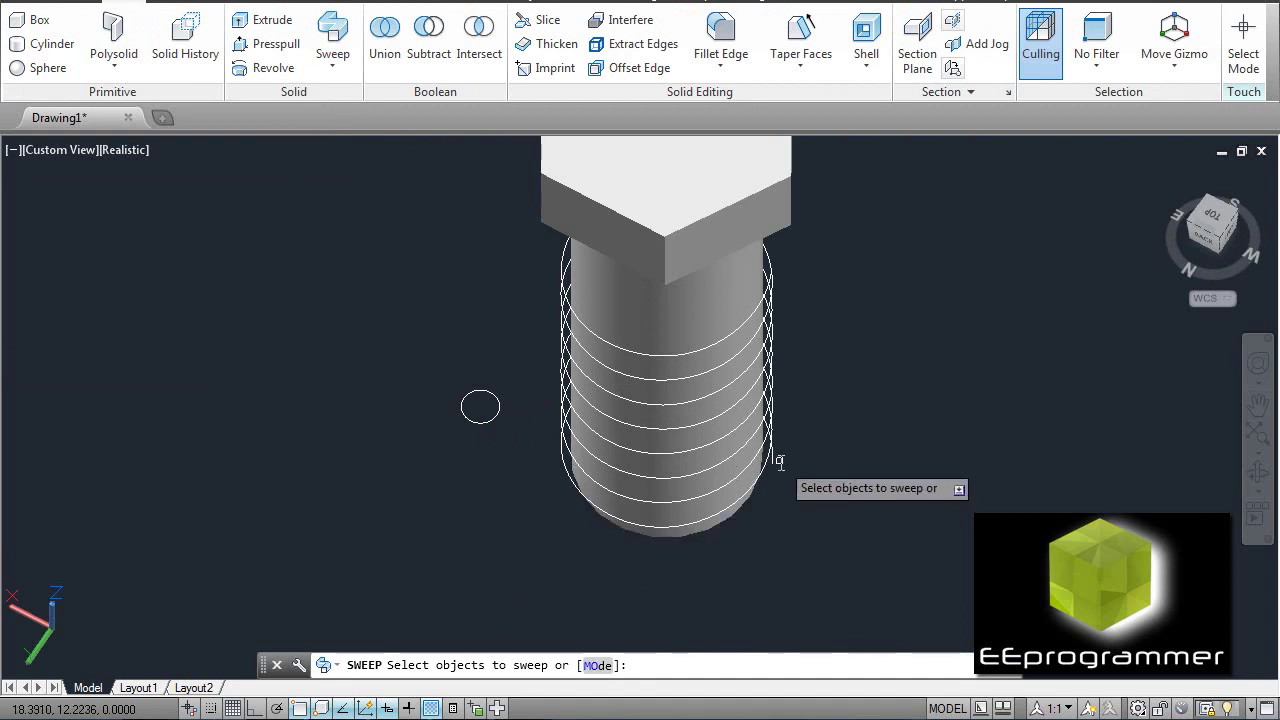
click(480, 422)
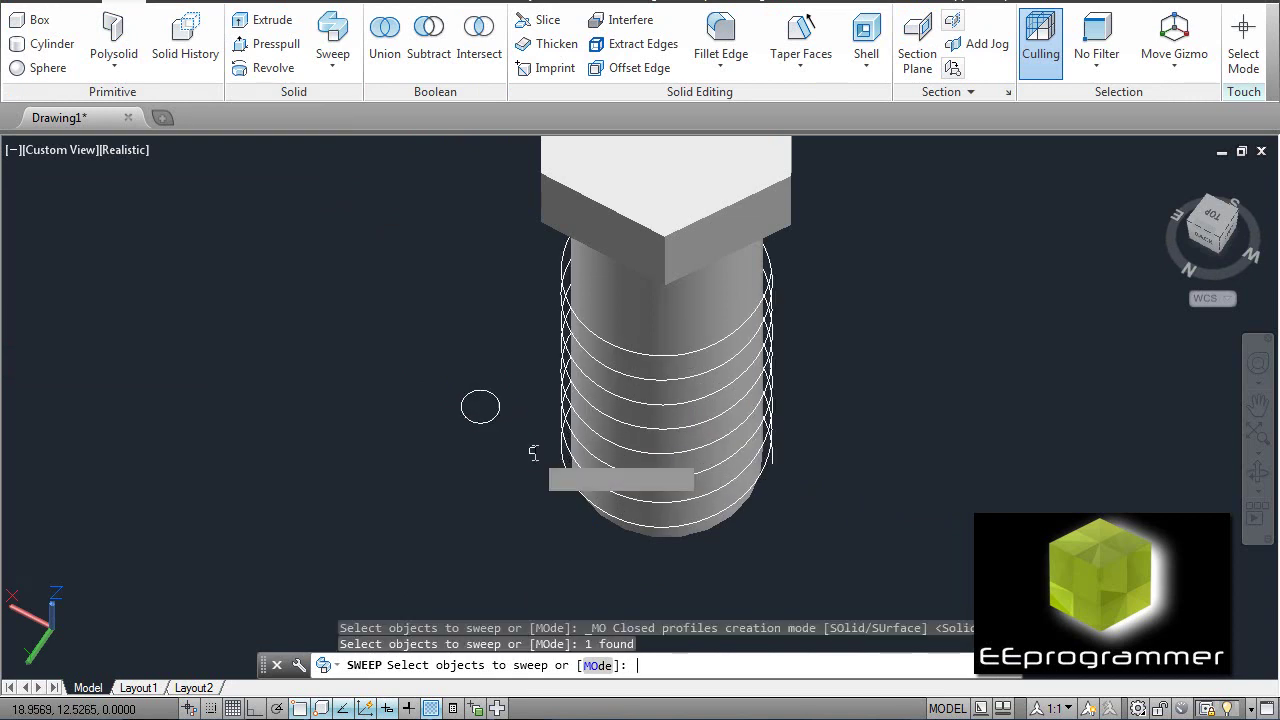
key(Return)
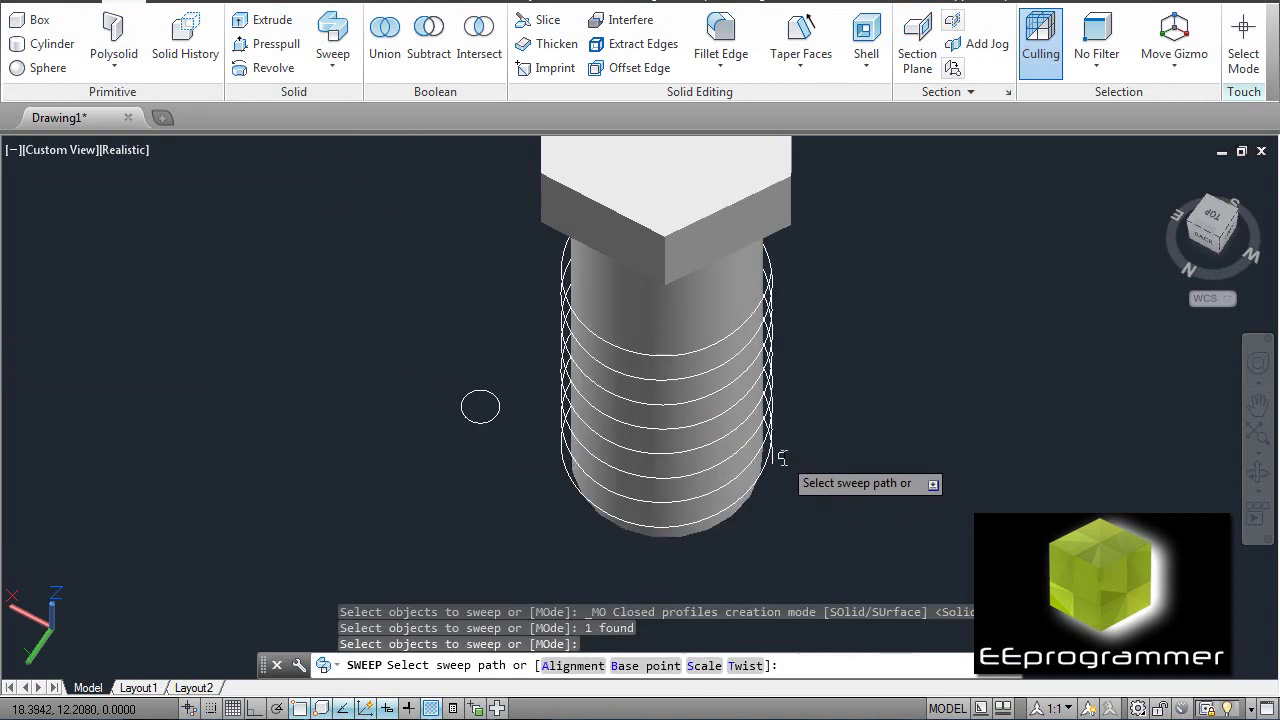
click(774, 456)
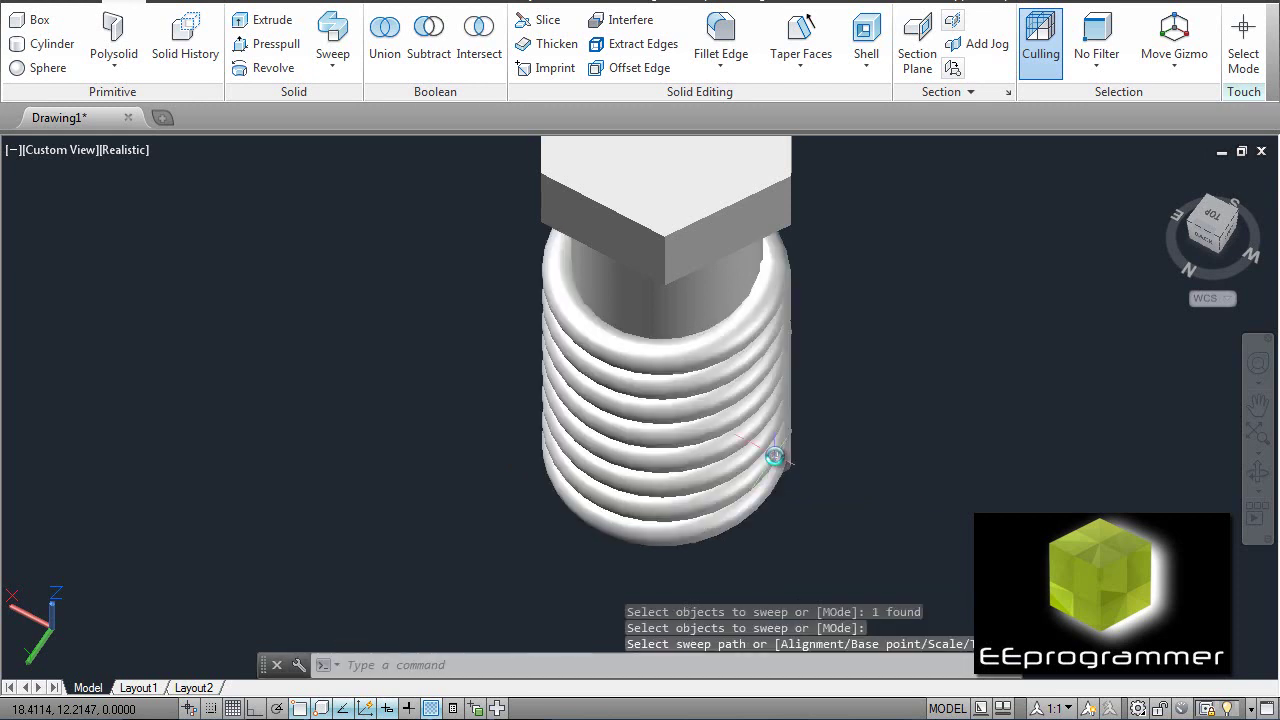
shift+middle_drag(781, 457, 872, 338)
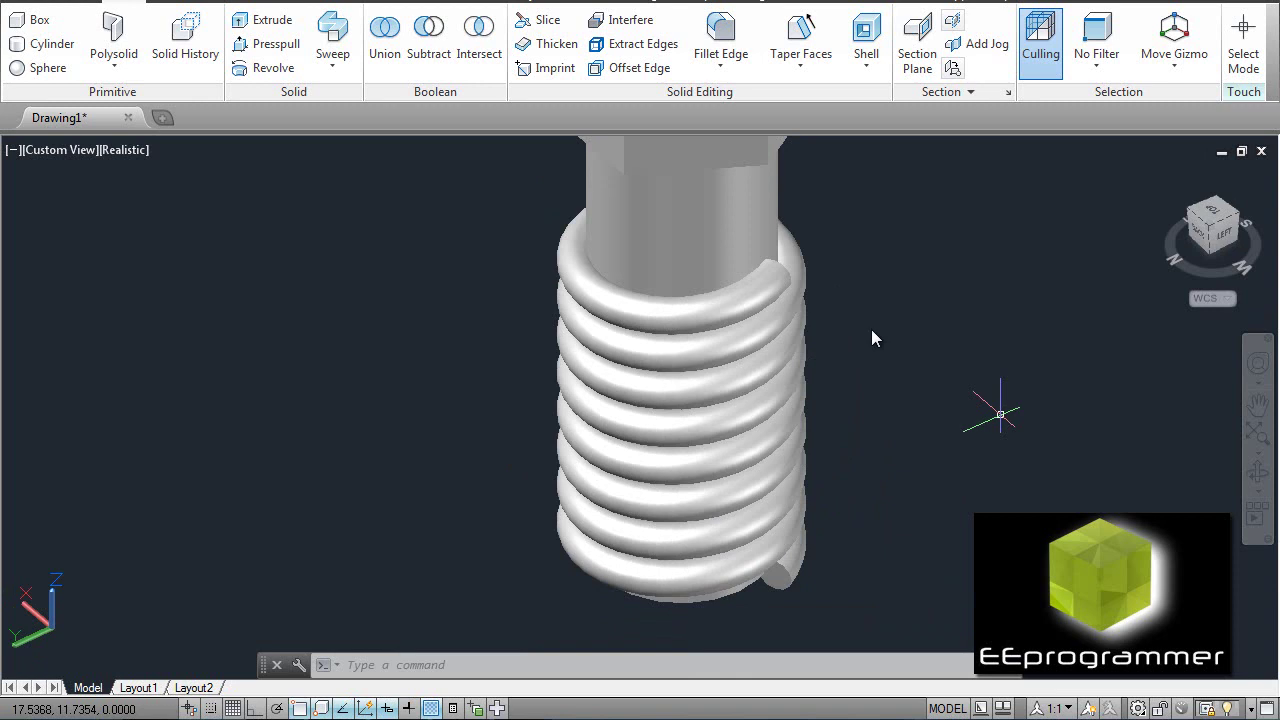
Step: Subtract the helical coil solid from the hex bolt to cut threads into its shank
click(424, 44)
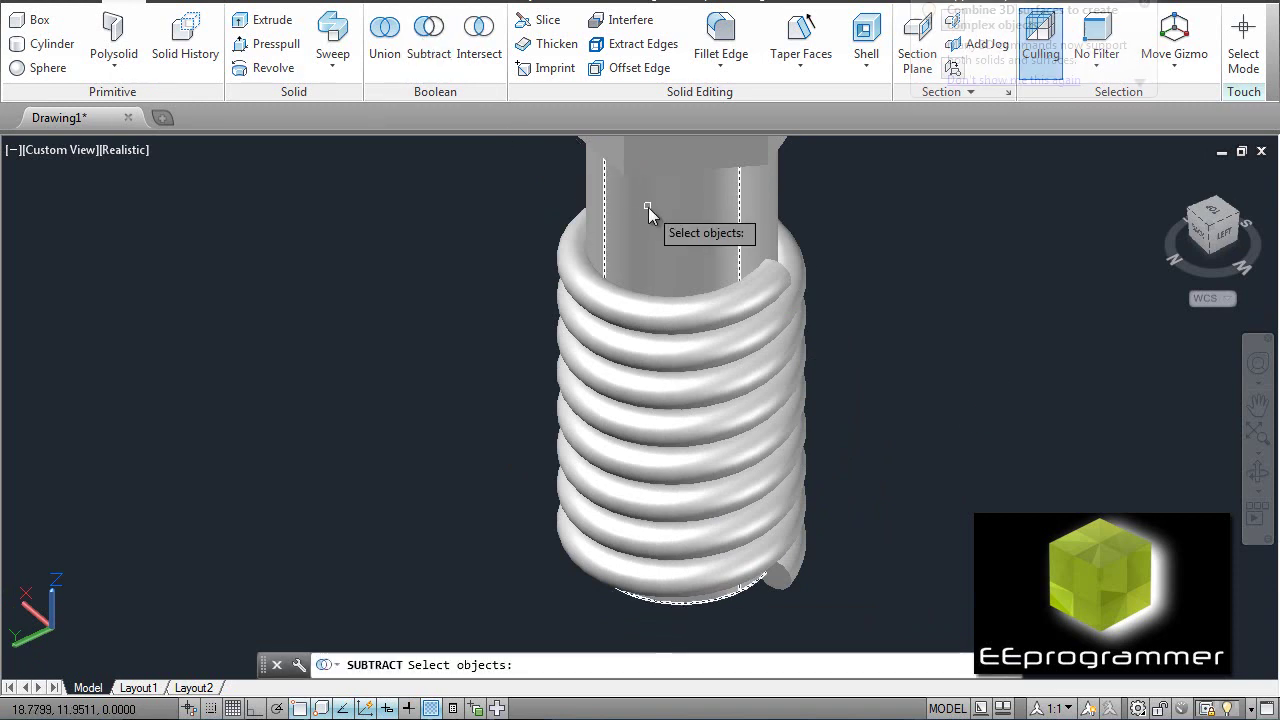
click(648, 207)
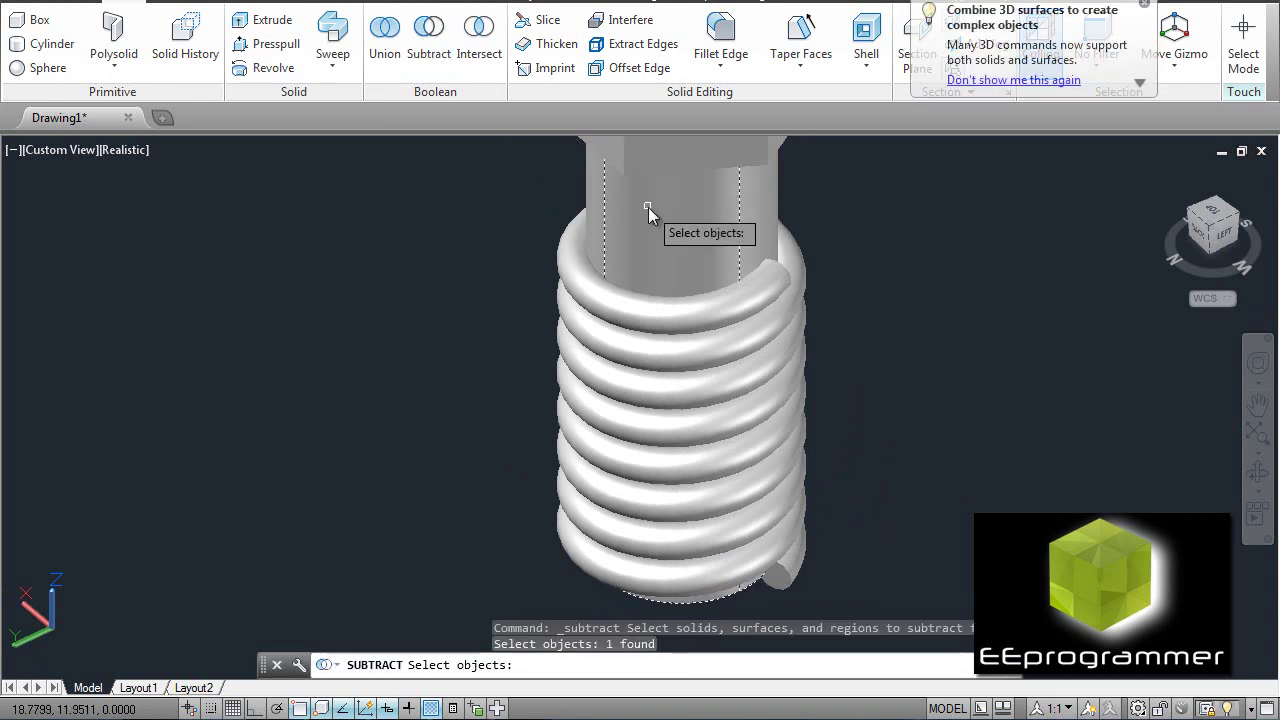
key(Return)
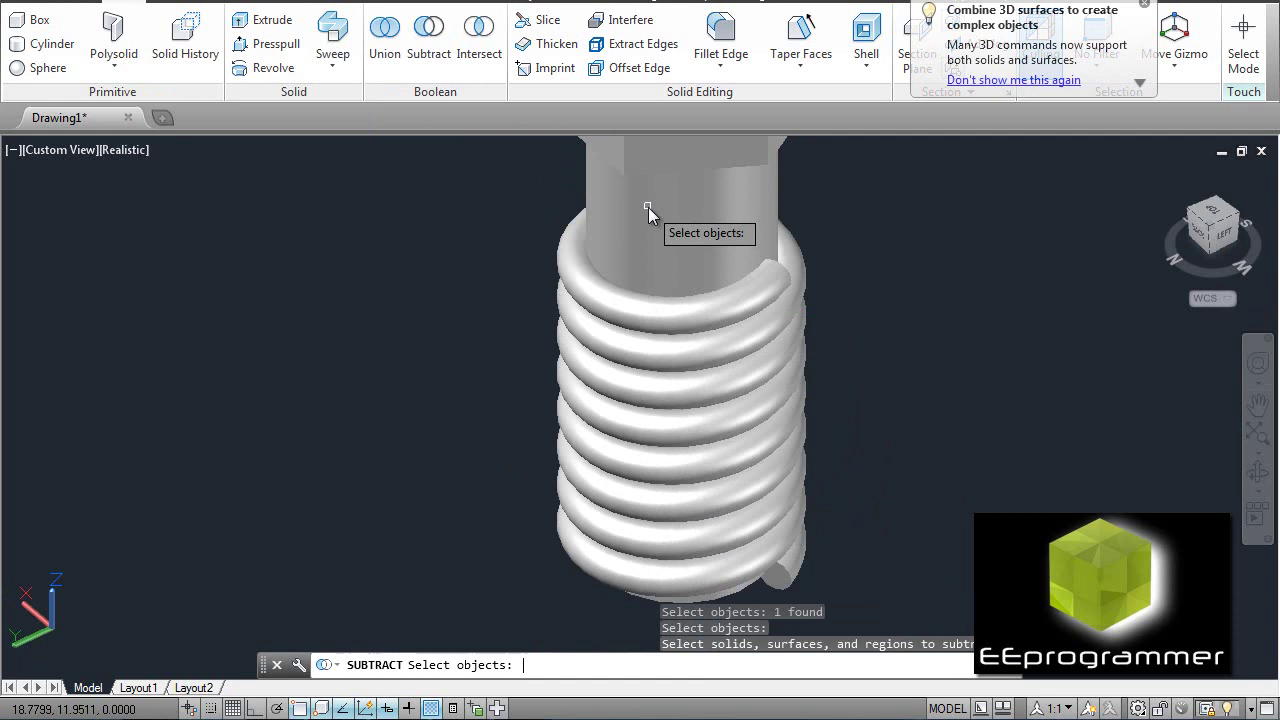
click(652, 324)
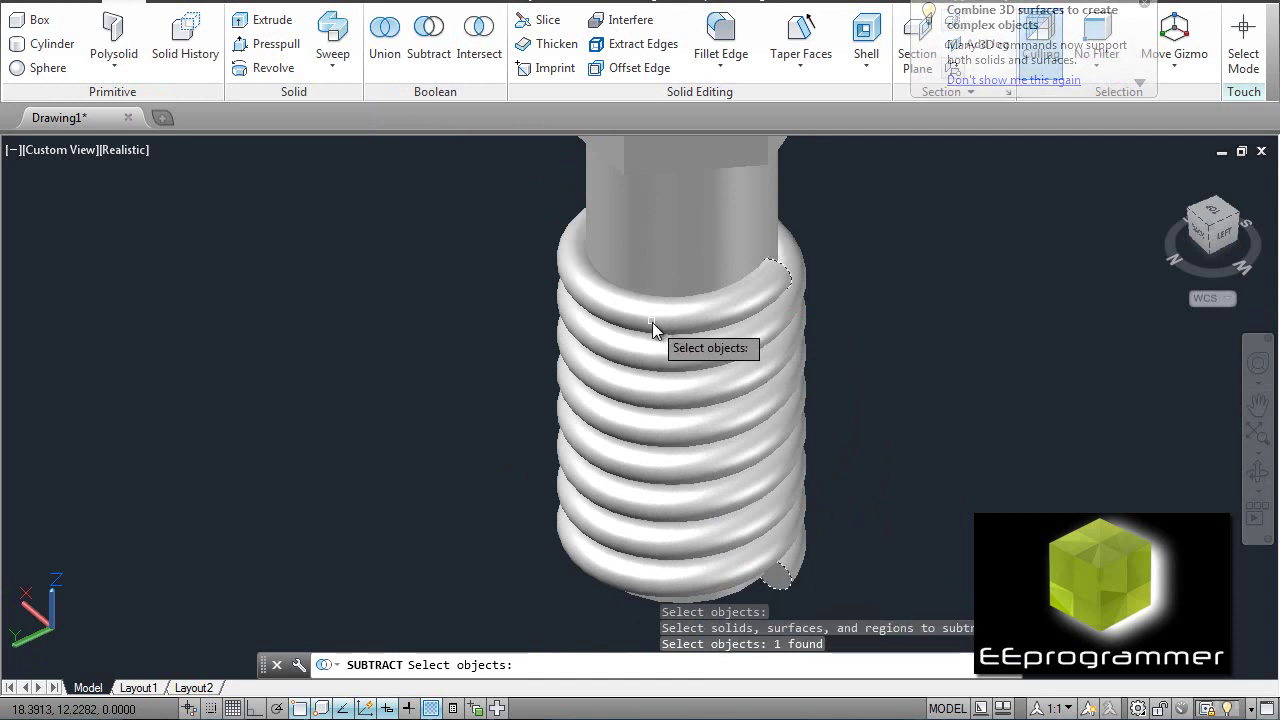
key(Return)
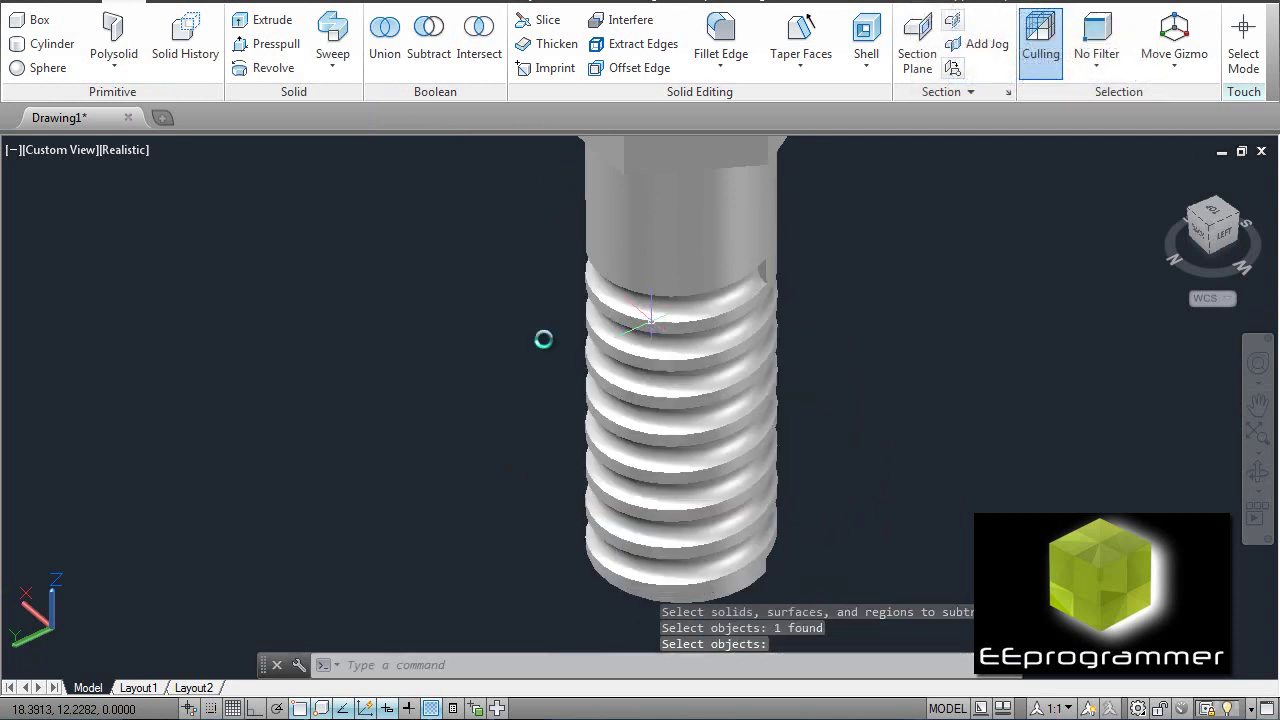
shift+middle_drag(506, 373, 683, 338)
Step: Frame the whole threaded bolt and switch its visual style from Realistic to Shaded with edges
scroll(686, 329, up, 2)
scroll(680, 334, down, 4)
scroll(720, 331, down, 1)
mouse_move(873, 297)
middle_down()
mouse_move(857, 357)
mouse_move(906, 398)
middle_up()
shift+middle_drag(829, 366, 726, 340)
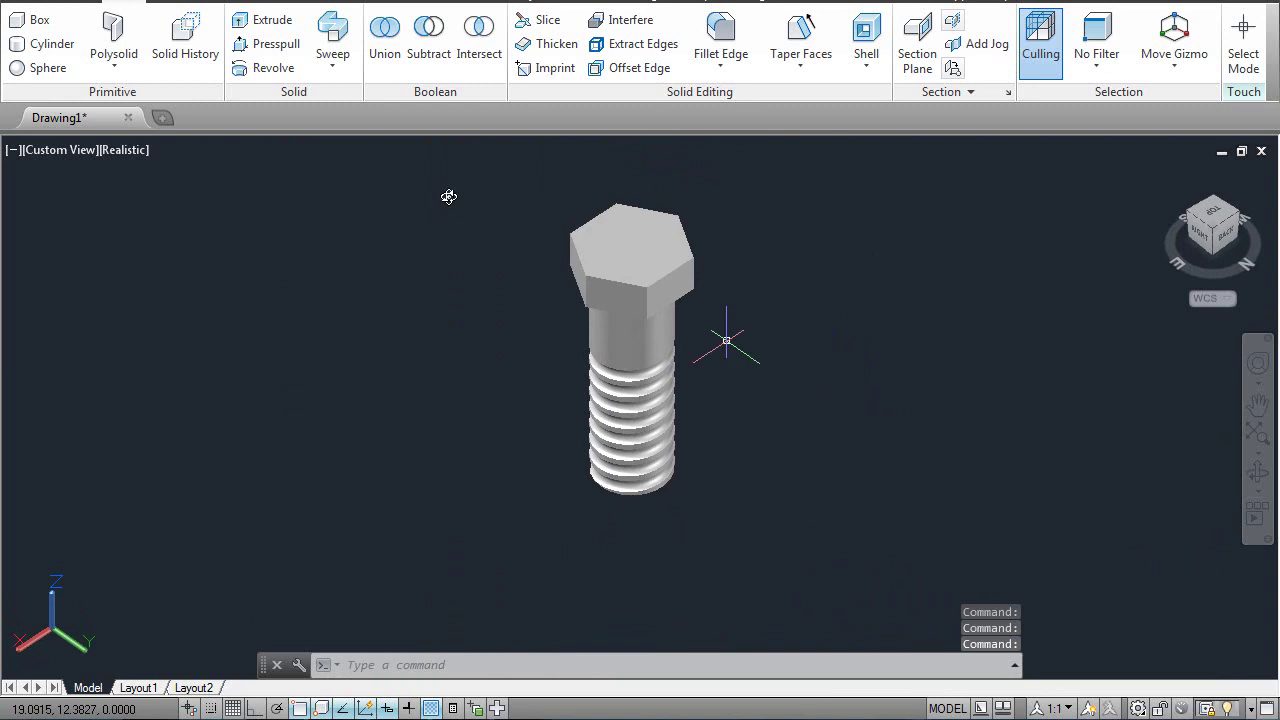
click(118, 155)
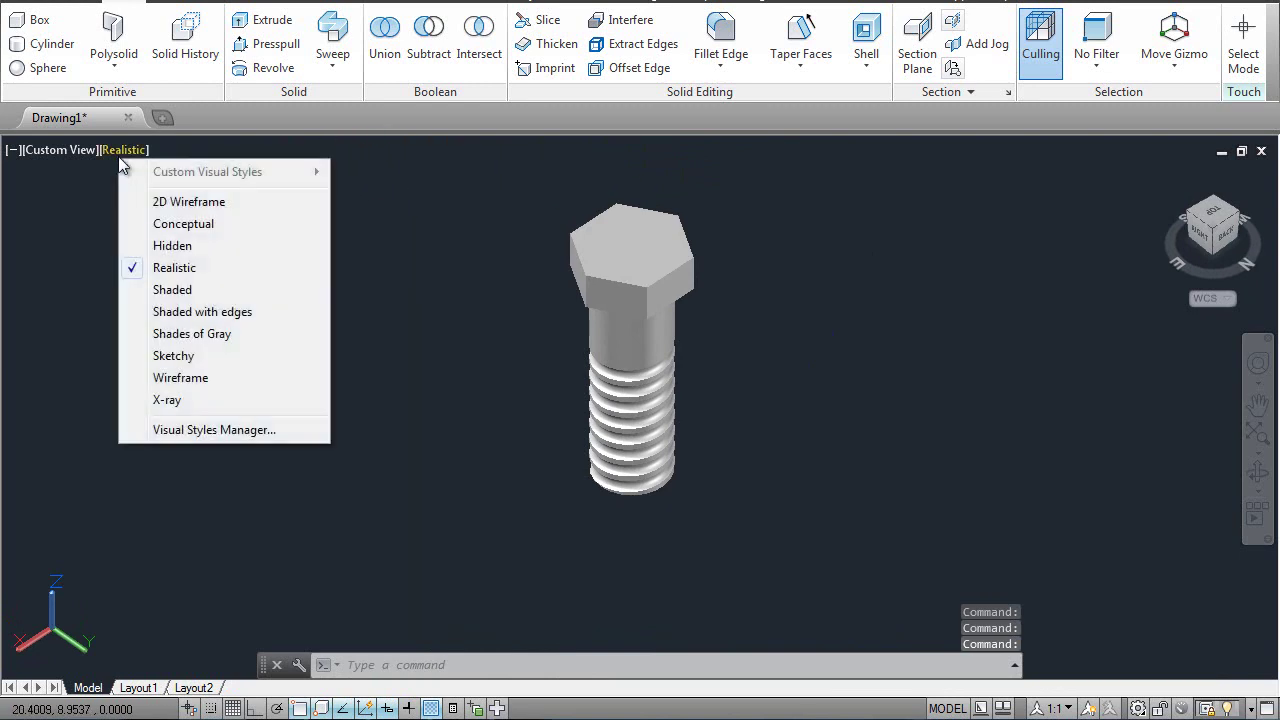
click(184, 311)
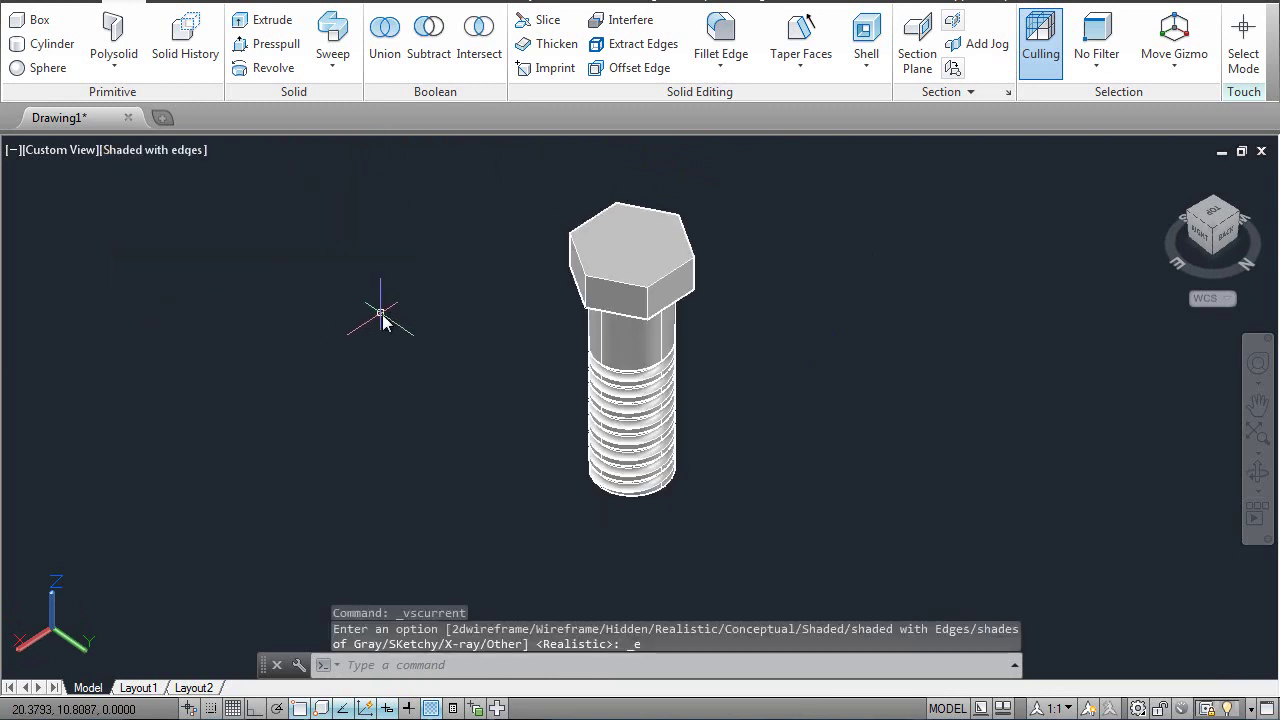
click(188, 150)
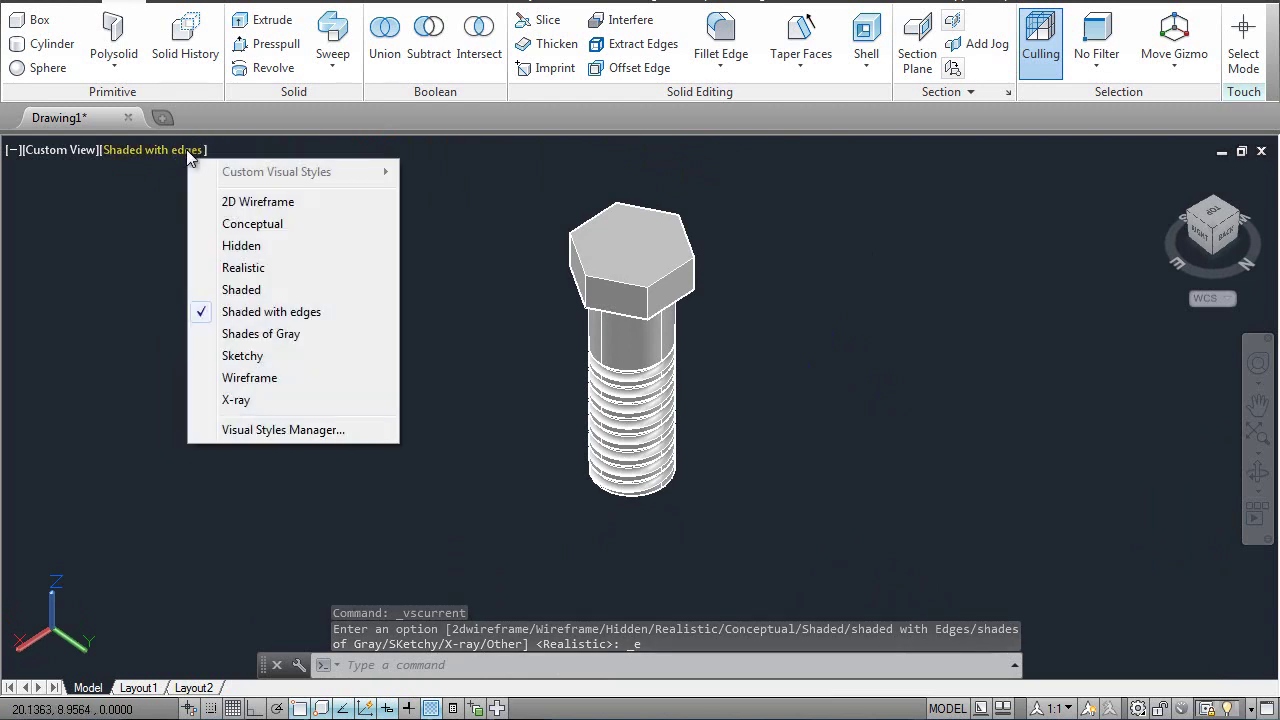